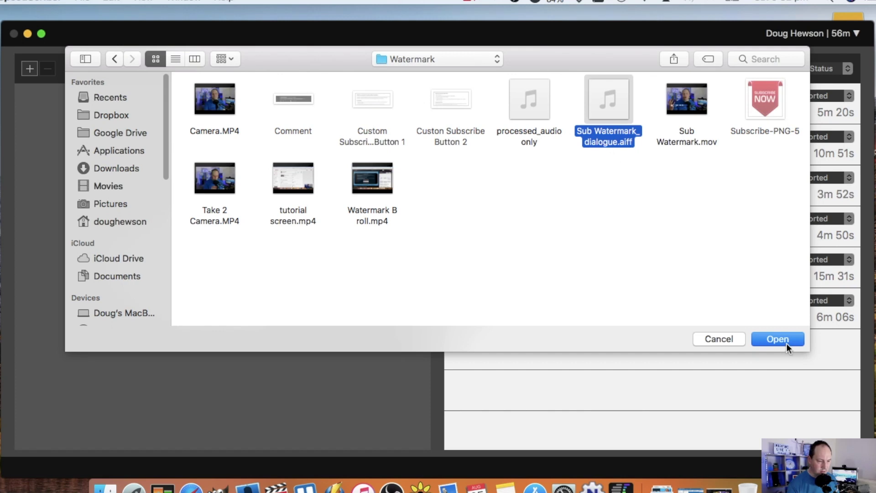
Step: Import the dialogue audio file, select it and start its transcription
click(783, 339)
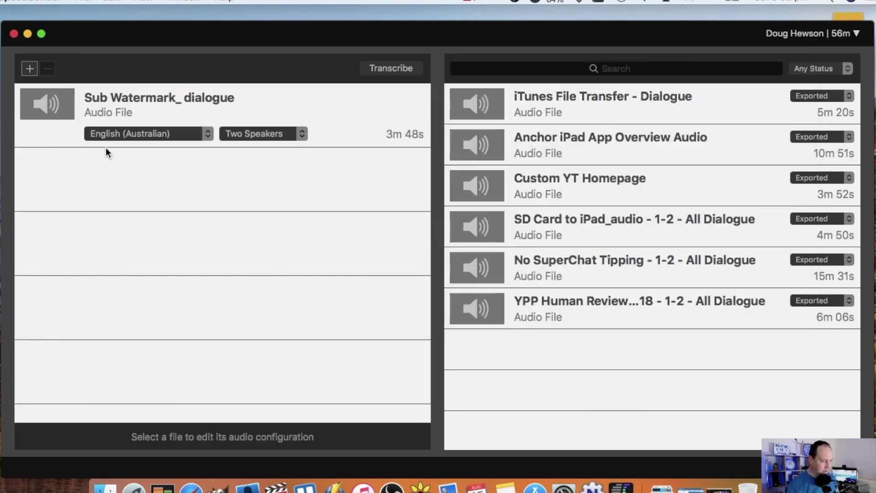
click(208, 139)
click(387, 69)
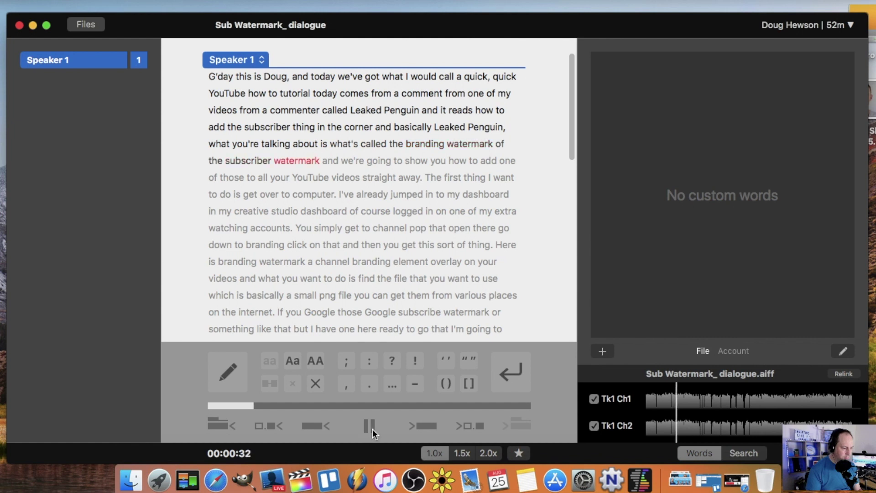
Step: Replace the misheard 'of' with 'or' and resume playback to check it
click(501, 145)
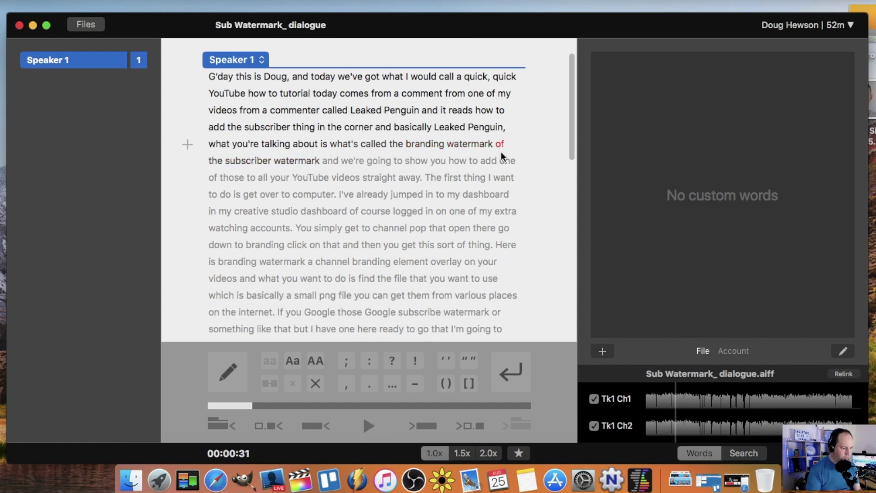
double_click(502, 153)
text(or)
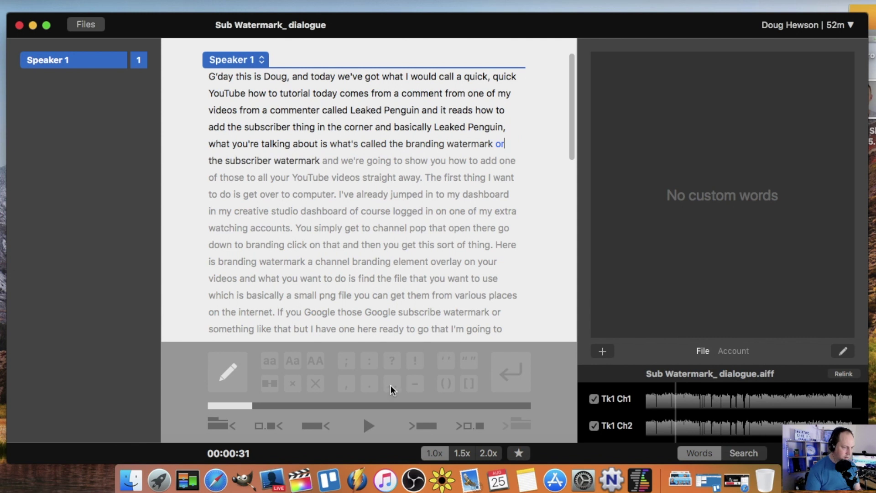
click(368, 430)
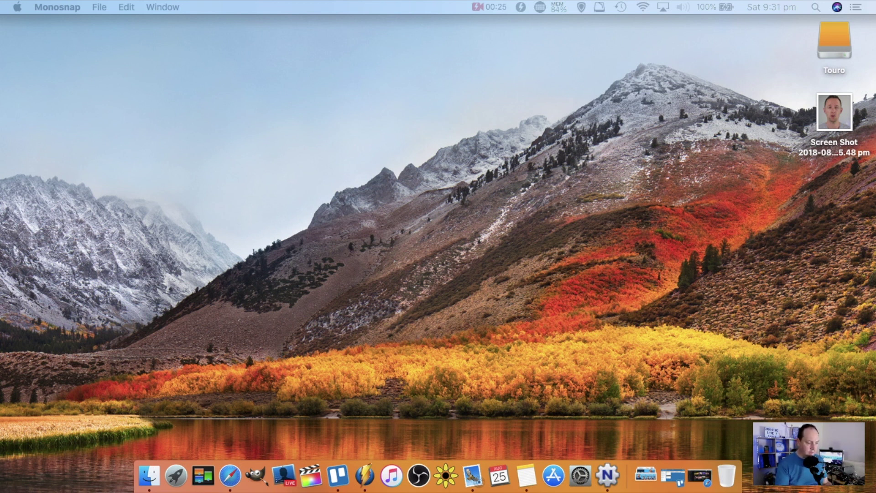
Step: Launch SpeedScriber from Launchpad
click(176, 481)
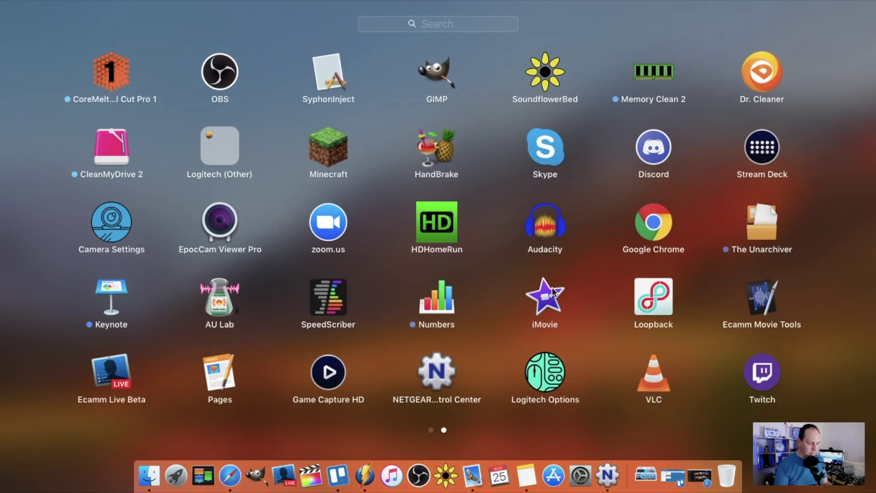
click(325, 302)
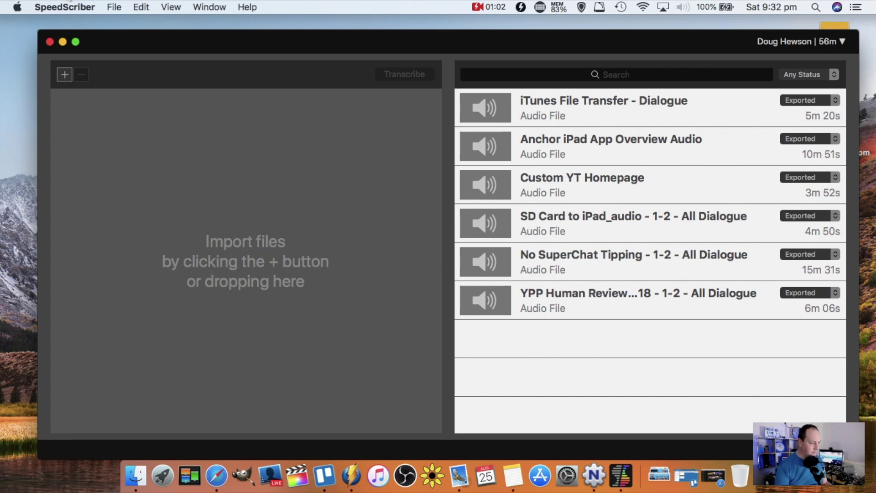
Step: Import Sub Watermark_dialogue.aiff from the Watermark folder
click(67, 77)
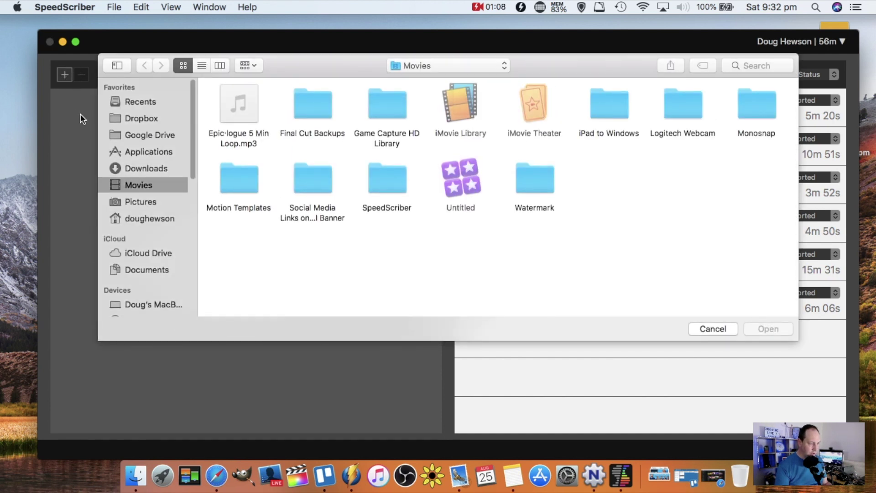
click(537, 180)
double_click(537, 181)
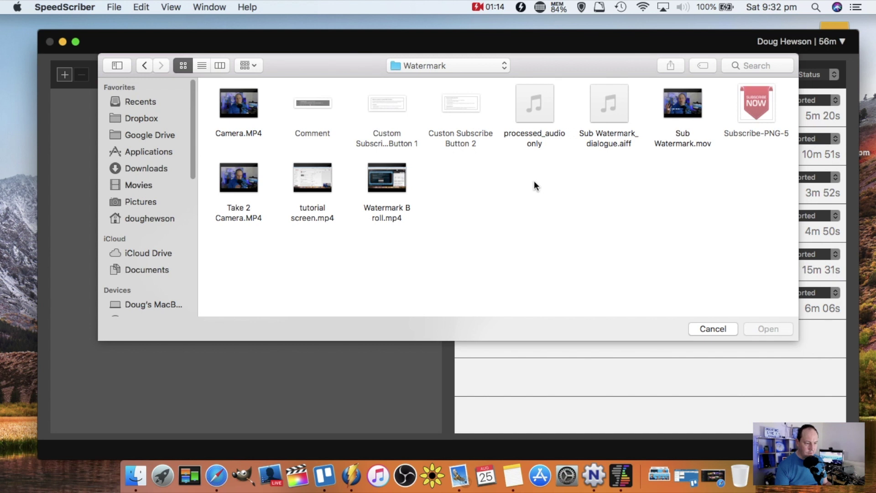
click(616, 136)
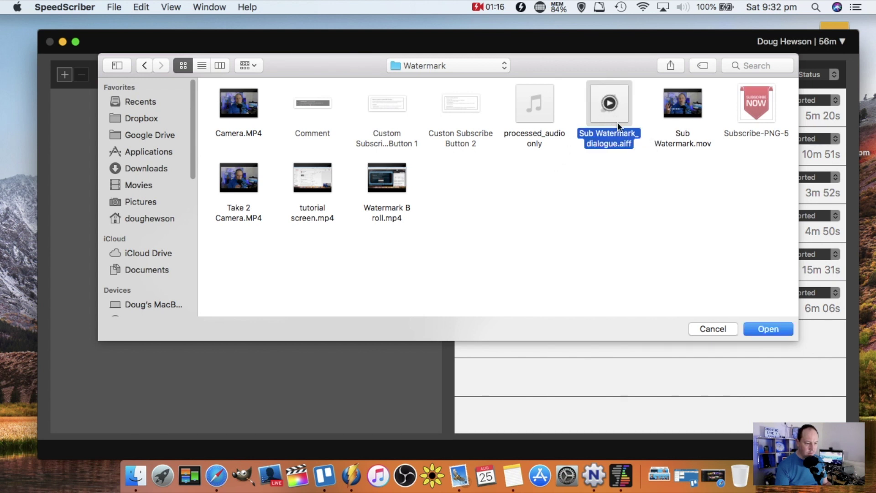
click(775, 330)
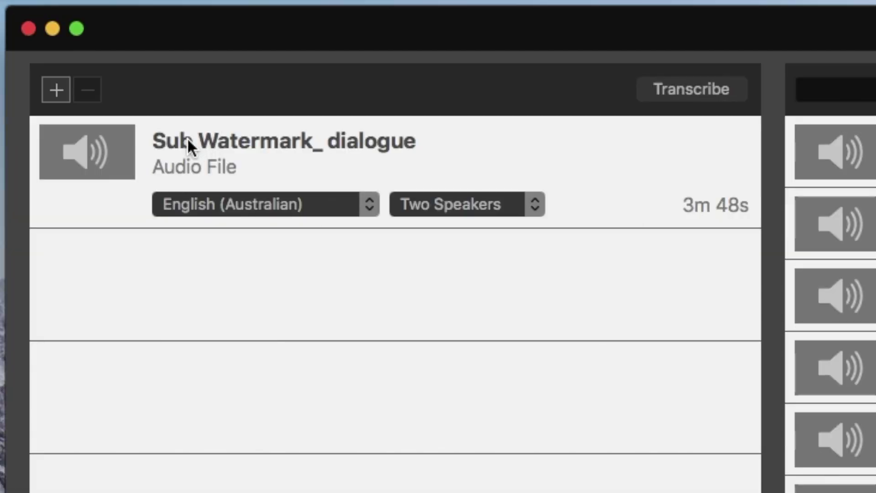
Step: Leave the language on English (Australian) and change the speaker count from Two Speakers to One Speaker
click(370, 202)
click(370, 202)
click(520, 208)
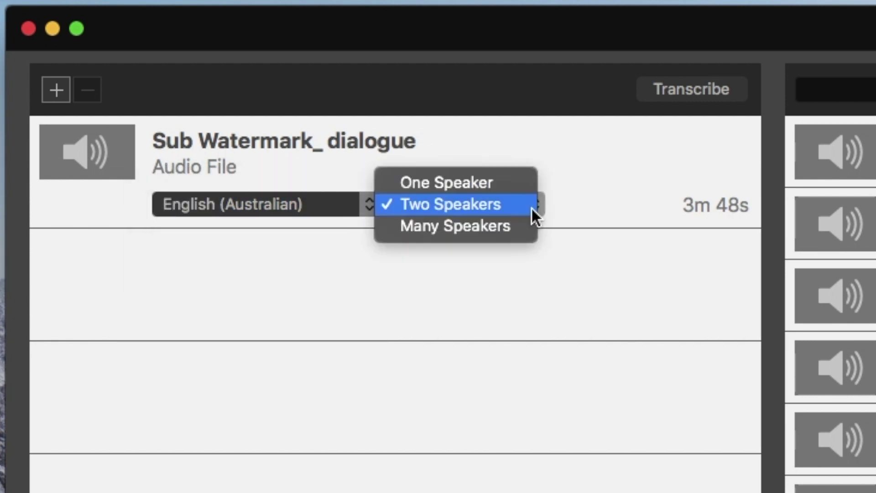
click(491, 187)
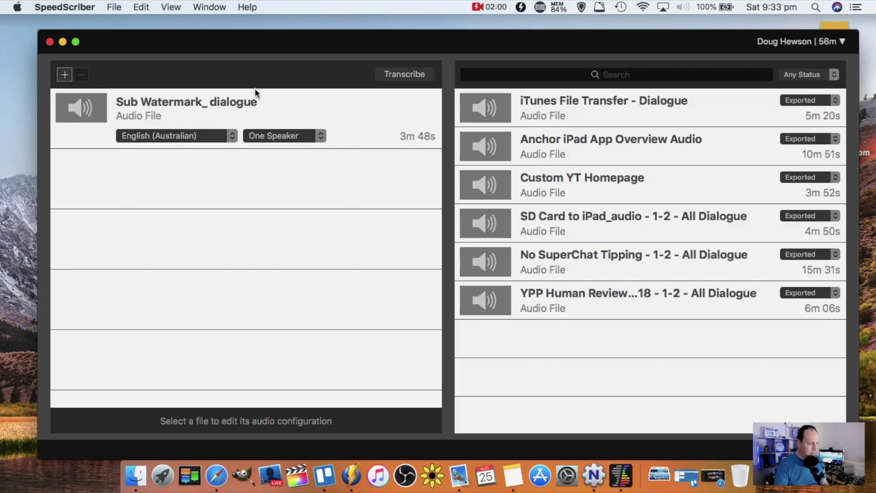
Step: Transcribe the 3m 48s Sub Watermark_ dialogue file and confirm
click(254, 97)
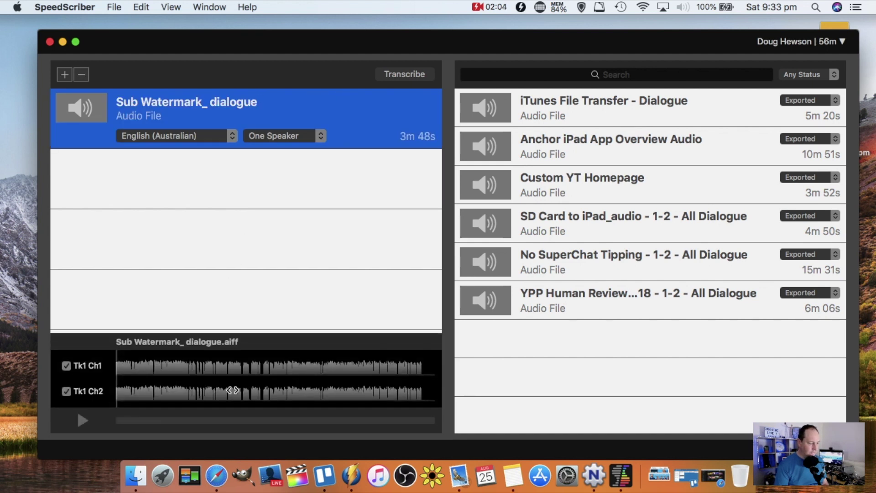
click(398, 74)
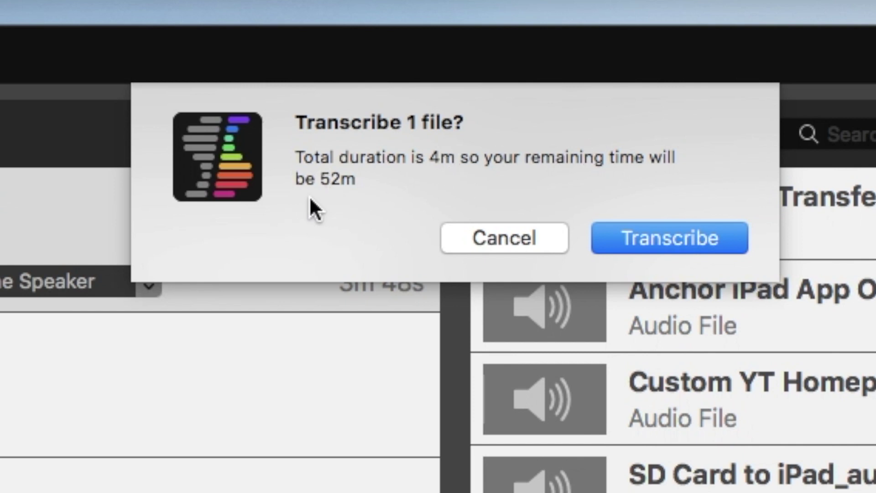
click(698, 239)
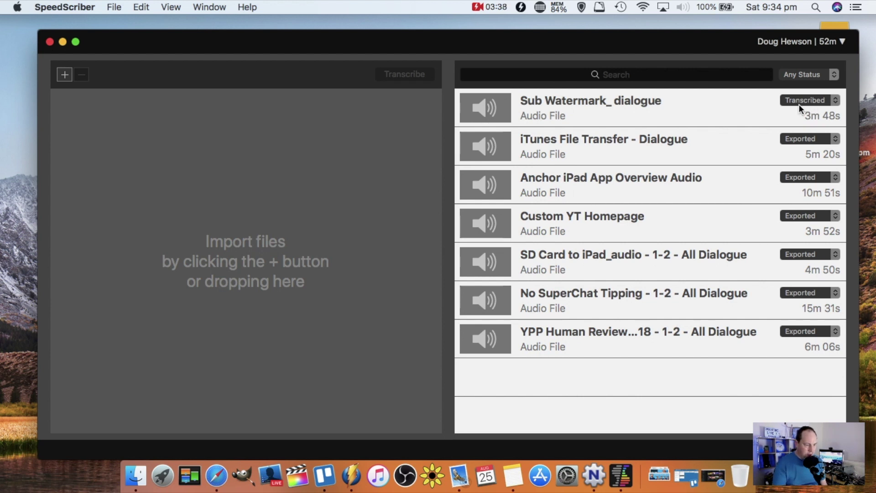
Step: Open the Sub Watermark_ dialogue transcript in the editor and shift the window slightly left
double_click(659, 105)
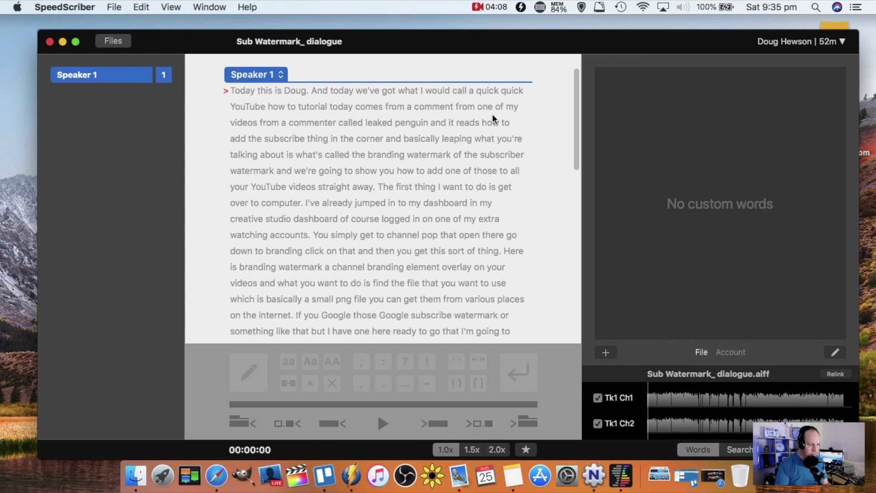
drag(525, 37, 504, 35)
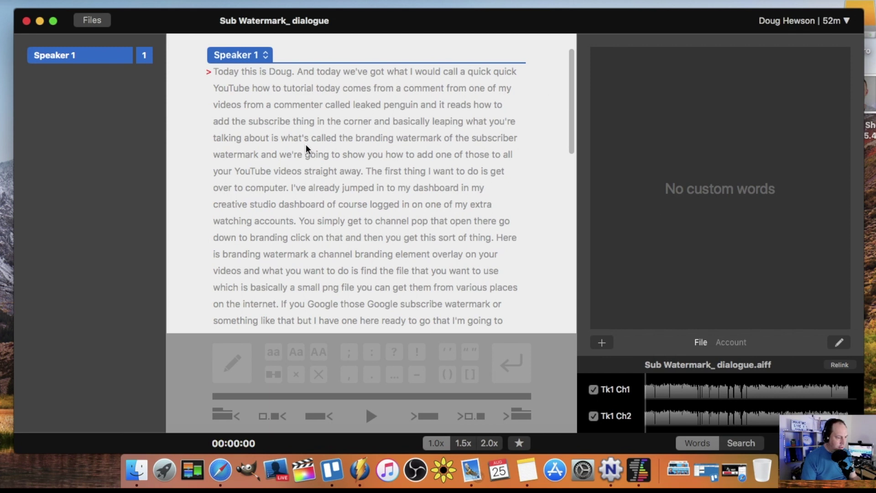
Step: Change the opening 'Today' to 'G'day' and turn the first full stop into a comma
click(371, 416)
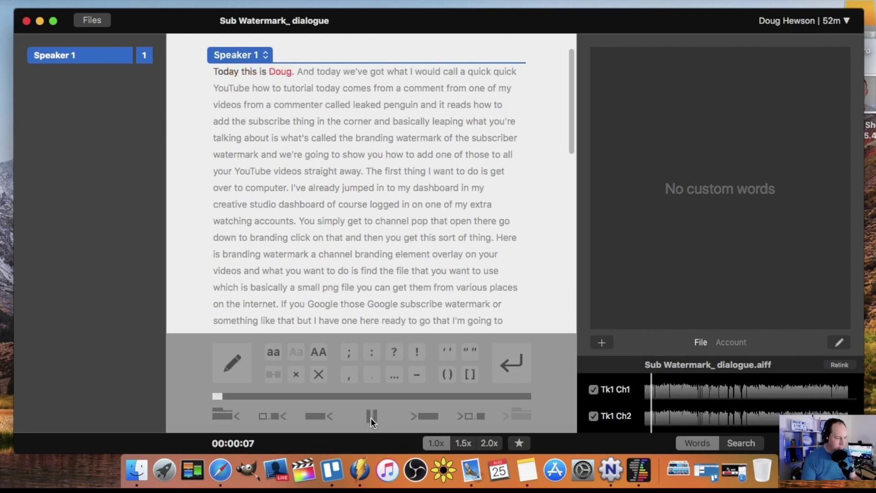
click(370, 416)
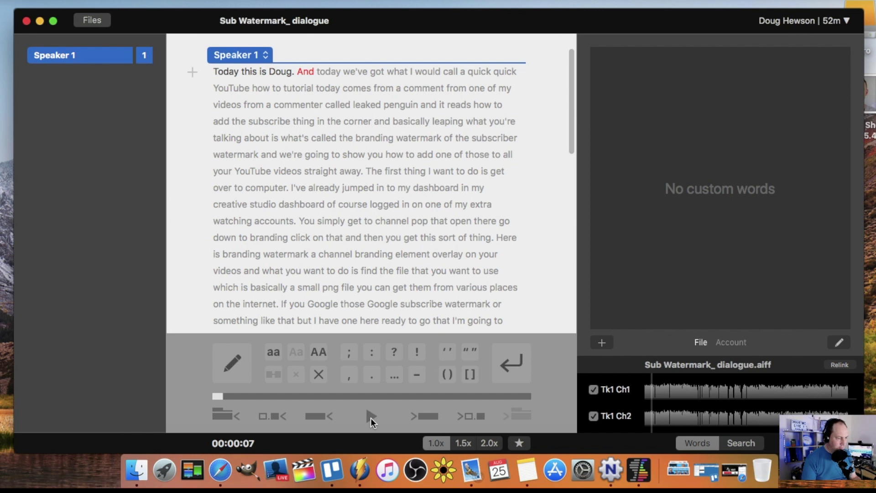
click(223, 77)
double_click(223, 73)
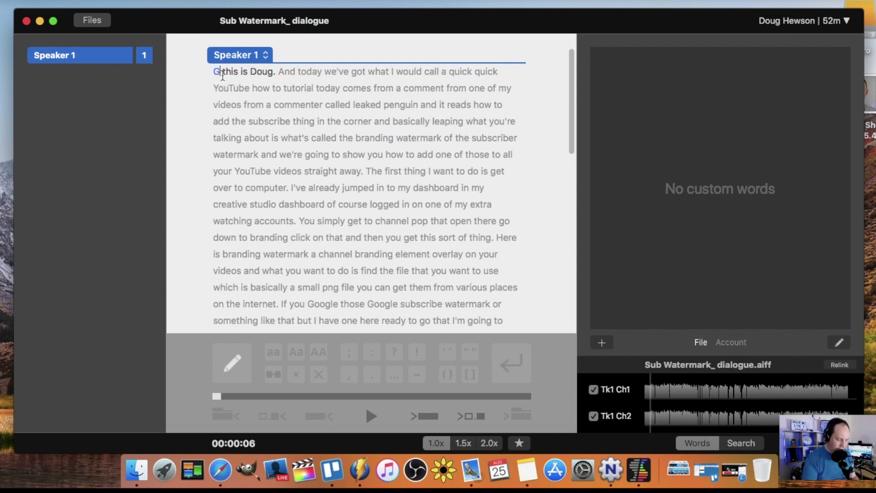
text(G'day)
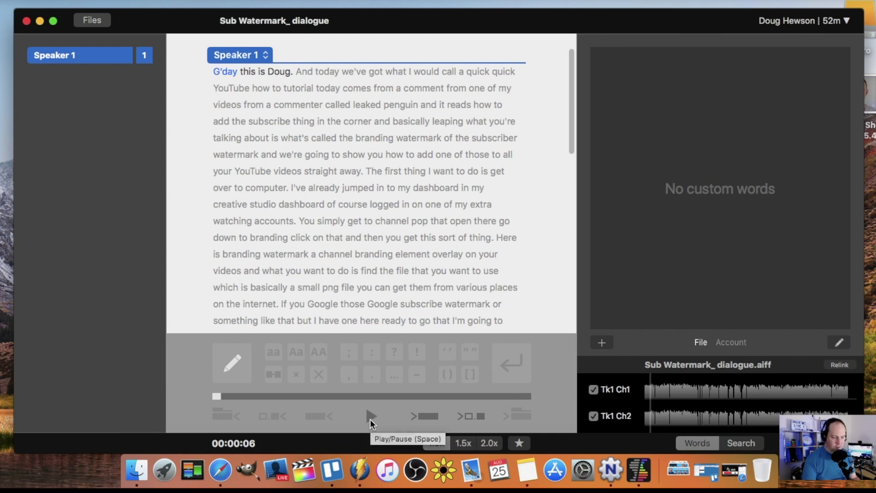
click(370, 419)
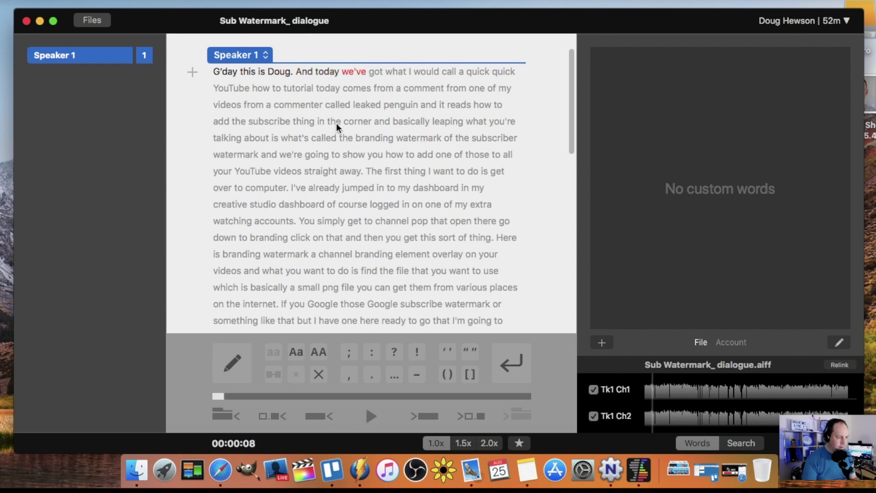
click(289, 75)
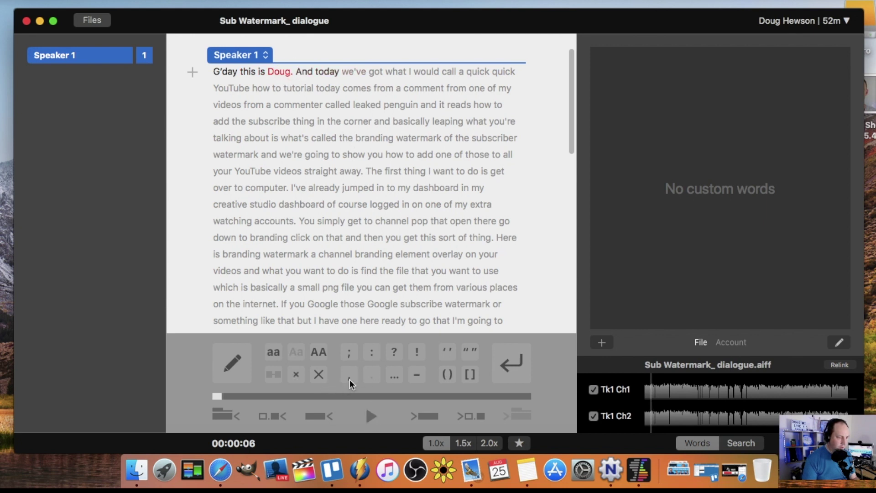
click(350, 379)
click(373, 415)
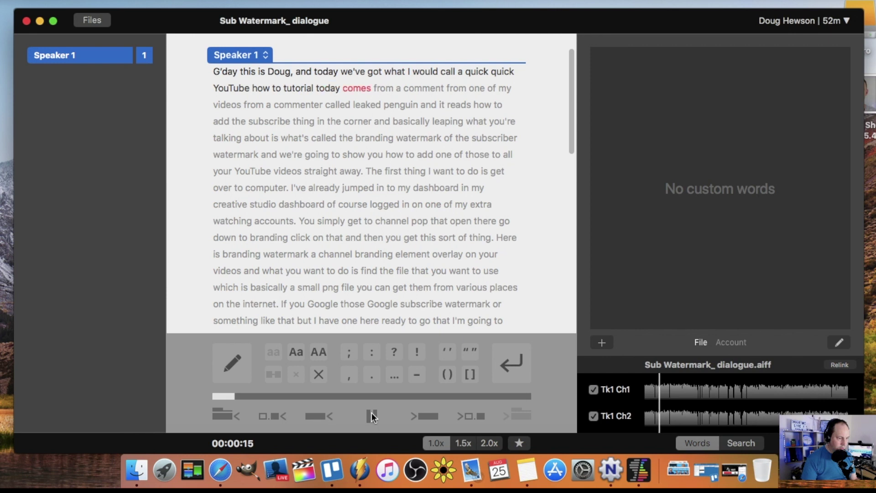
Step: Add a comma after the first 'quick'
click(372, 416)
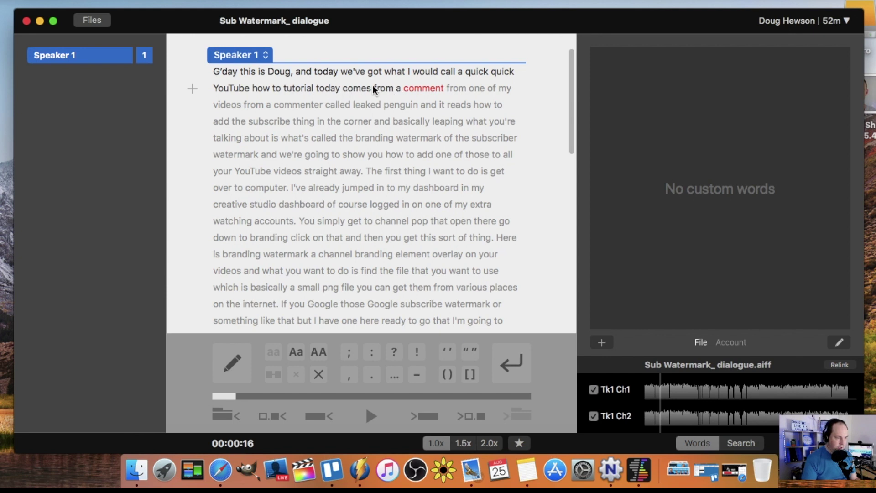
click(462, 71)
text(,)
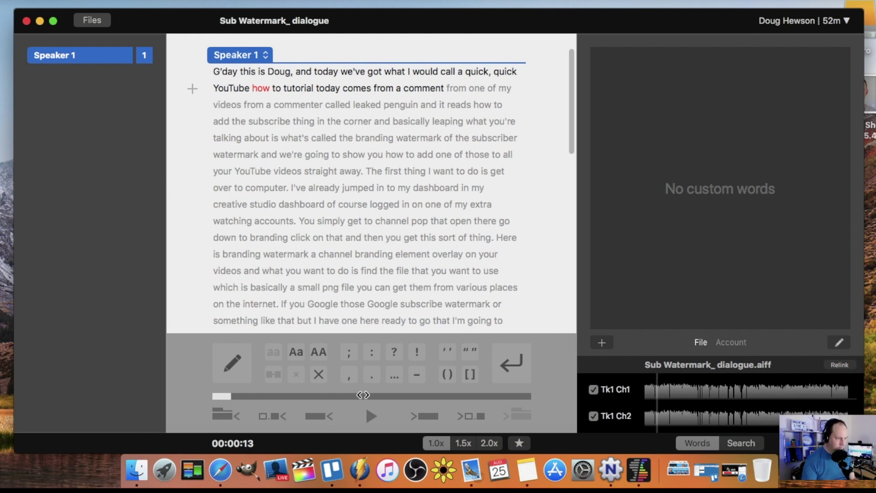
click(371, 416)
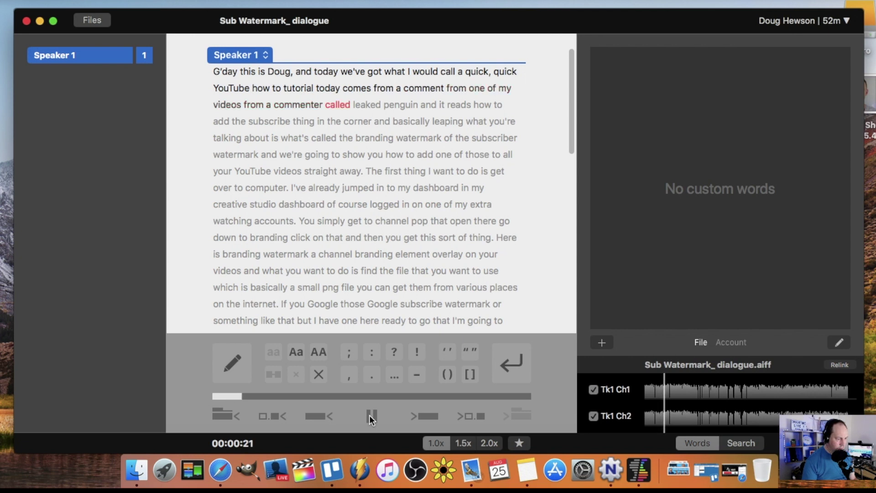
Step: Capitalise both words of the commenter's username
click(371, 416)
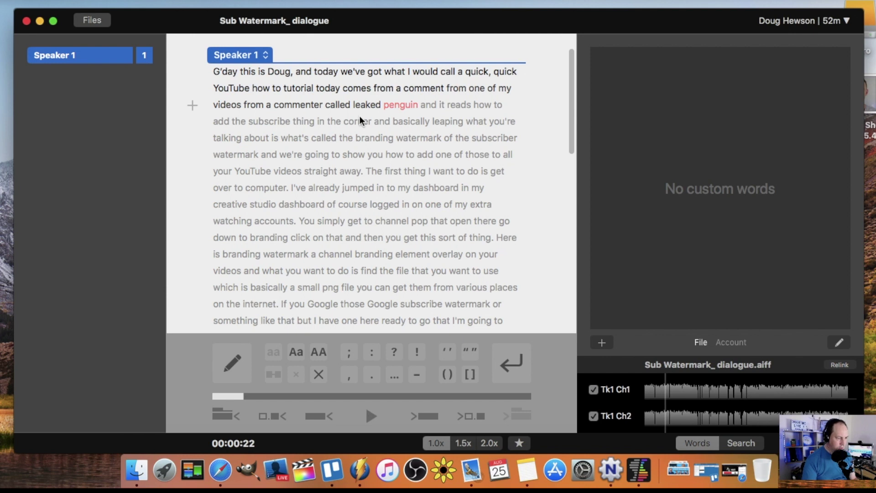
click(377, 106)
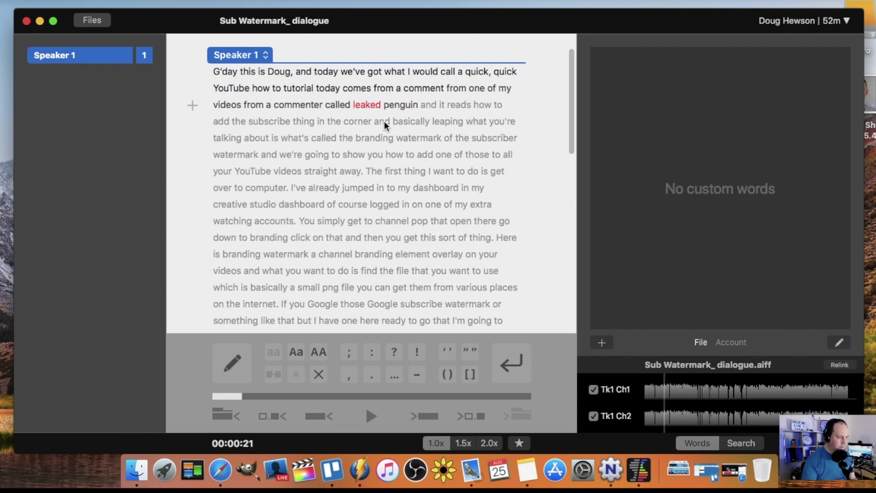
click(295, 352)
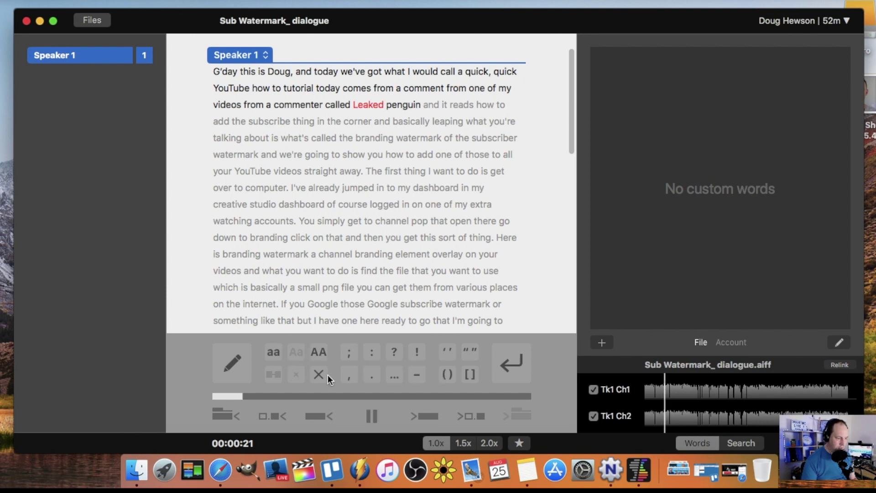
click(374, 413)
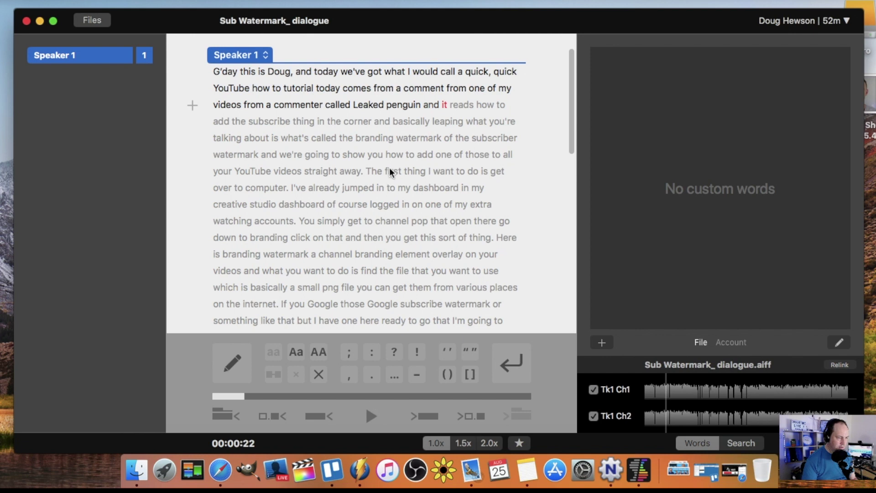
click(401, 106)
click(300, 352)
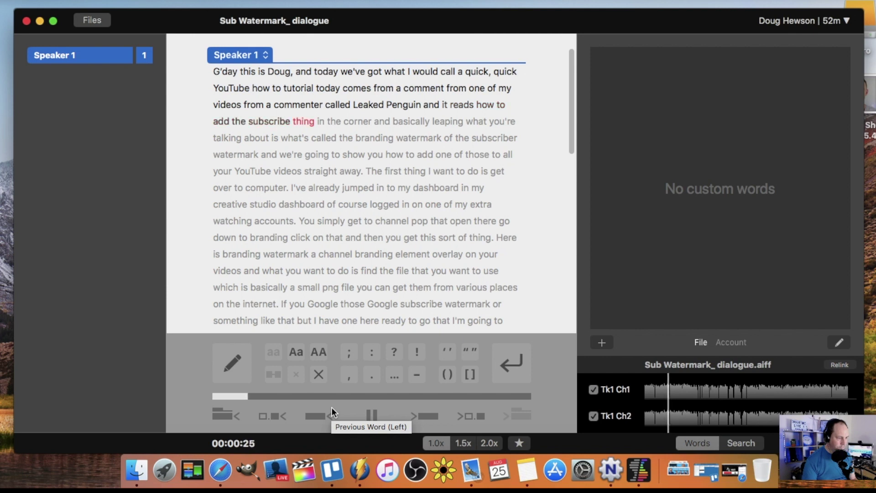
Step: Change 'subscribe' to 'subscriber'
click(372, 414)
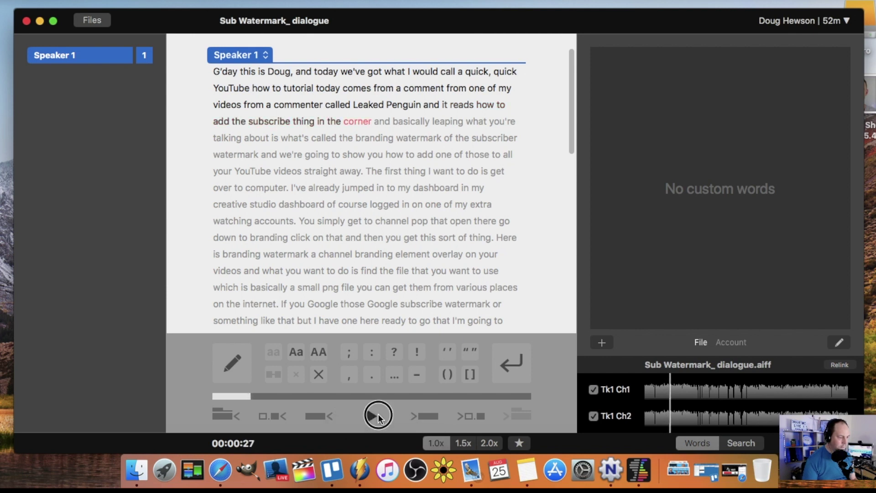
click(280, 126)
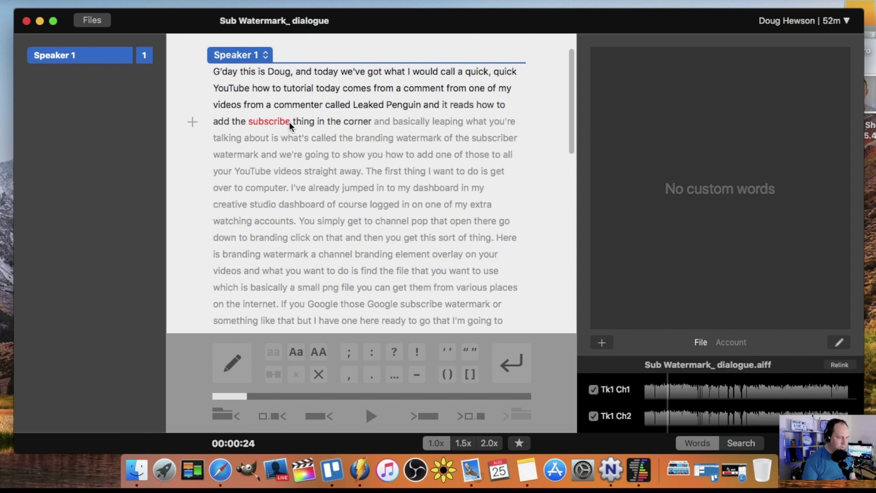
double_click(284, 123)
text(subscrib)
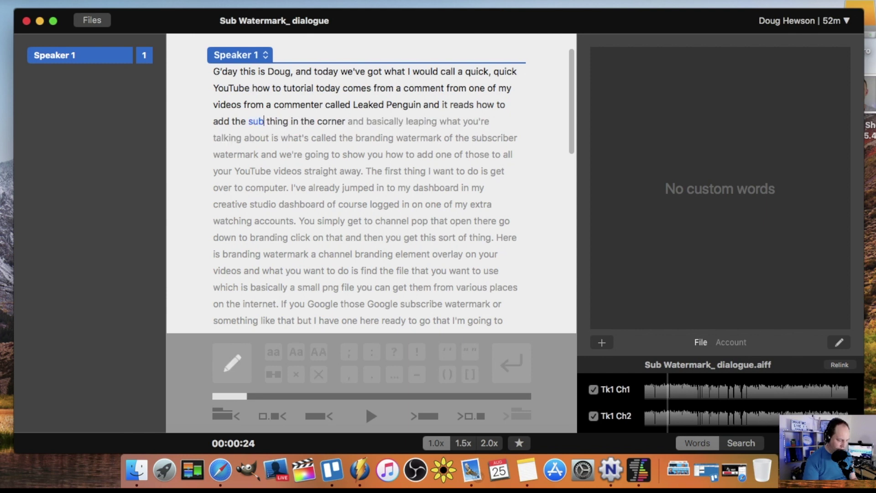
text(er)
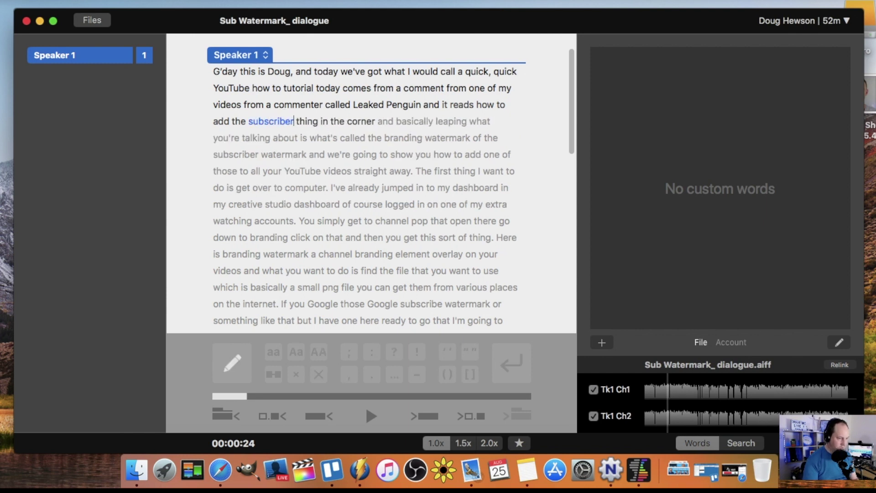
click(373, 416)
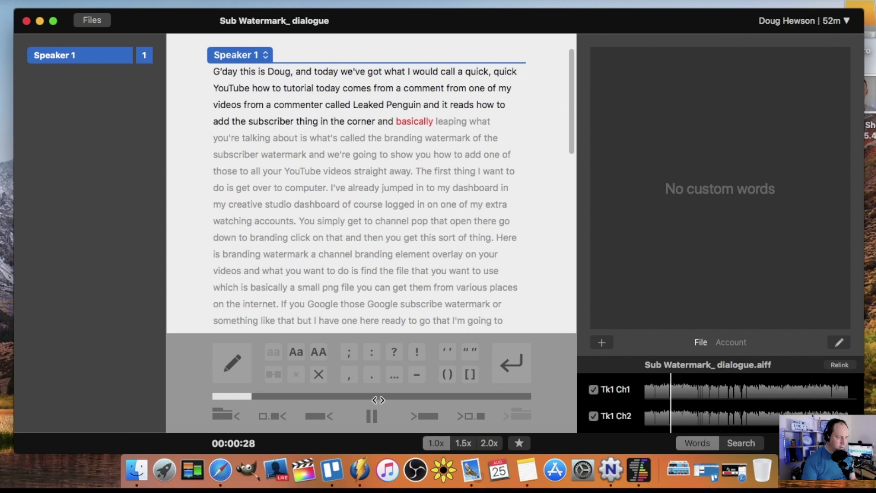
Step: Replace the misheard 'leaping' with the commenter's username followed by a comma
click(372, 416)
click(454, 121)
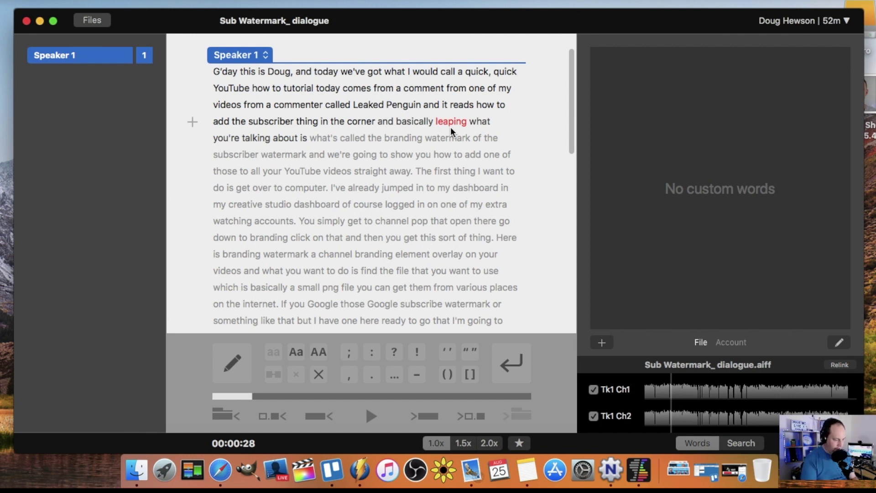
double_click(450, 127)
text(Leaked)
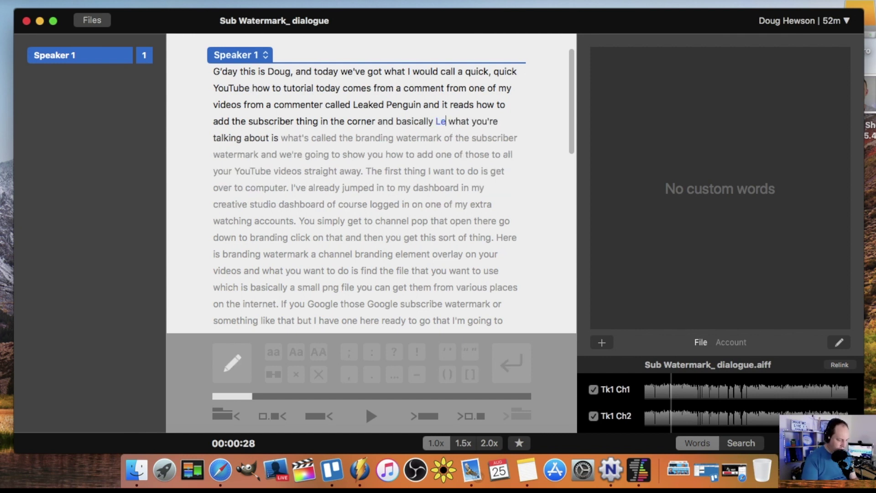
text( Pe)
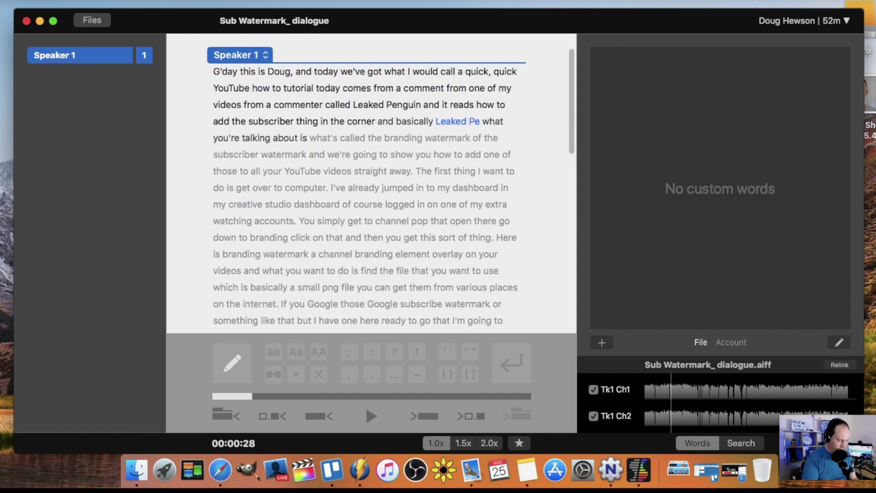
text(nguin)
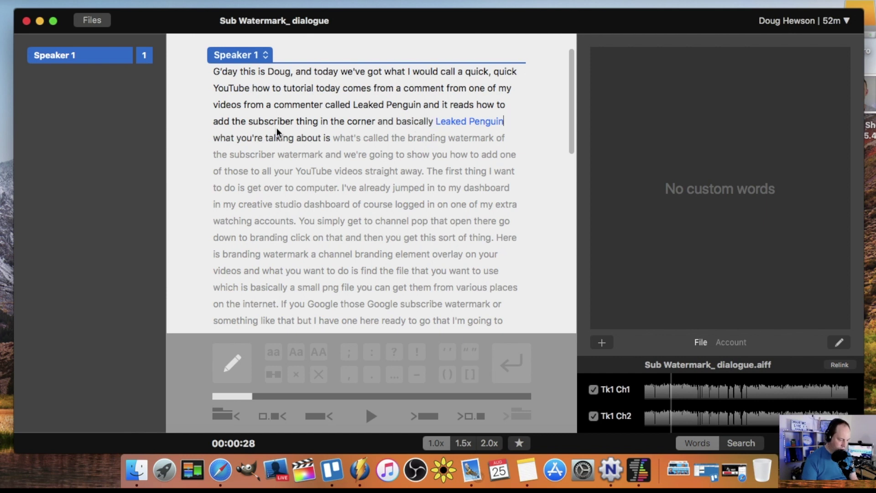
text(,)
click(369, 416)
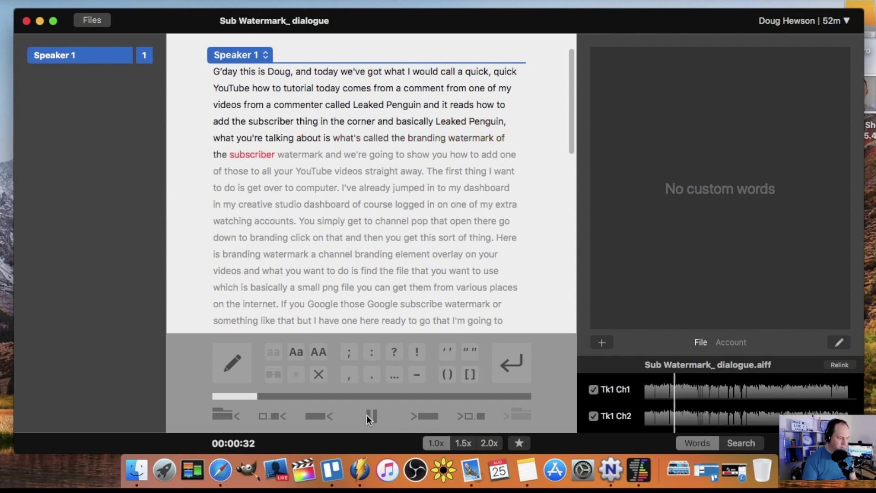
Step: Correct 'watermark of' to 'watermark or' and proofread up to 'already'
click(370, 417)
click(501, 139)
double_click(502, 145)
text(or)
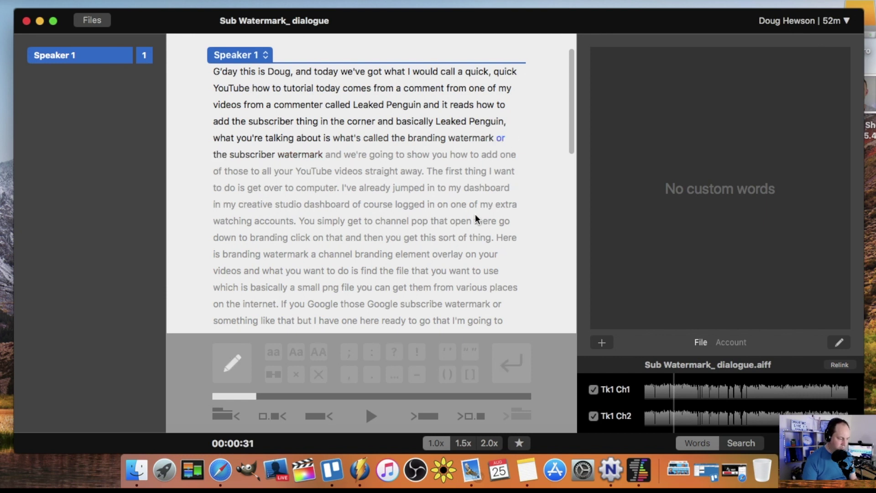
click(371, 417)
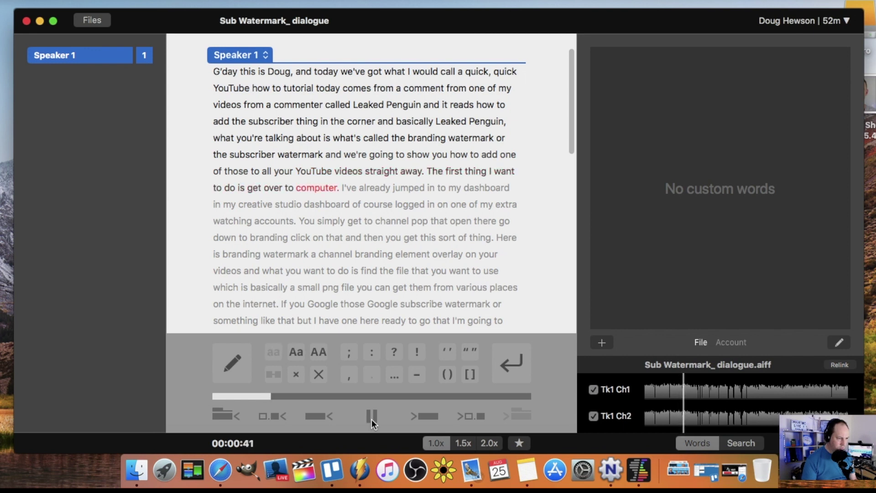
click(372, 423)
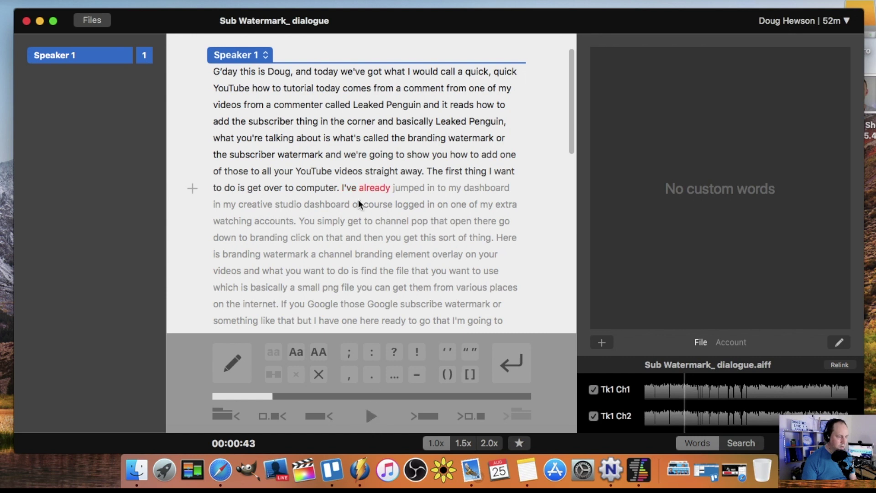
Step: Begin a new paragraph at 'I've already jumped in'
click(340, 188)
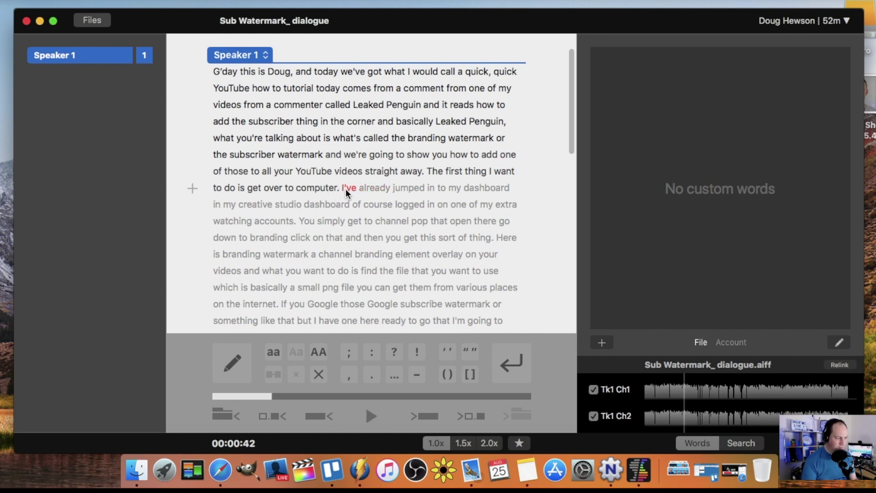
click(511, 363)
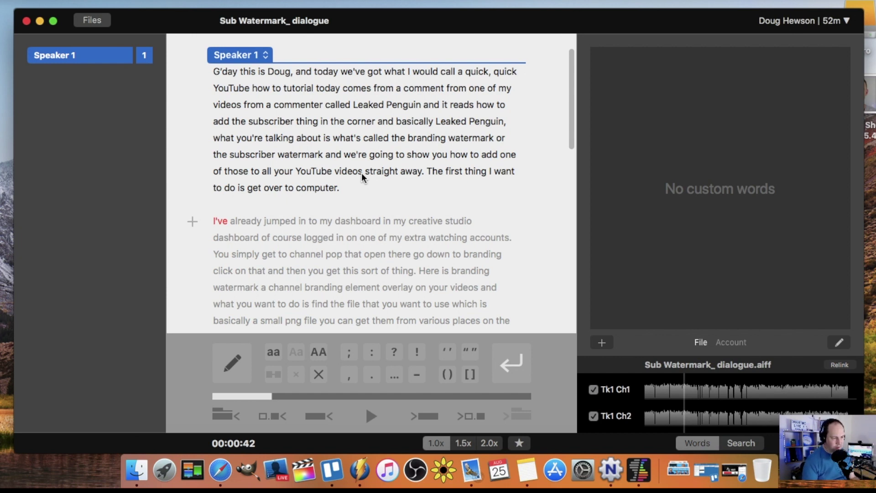
scroll(381, 174, down, 2)
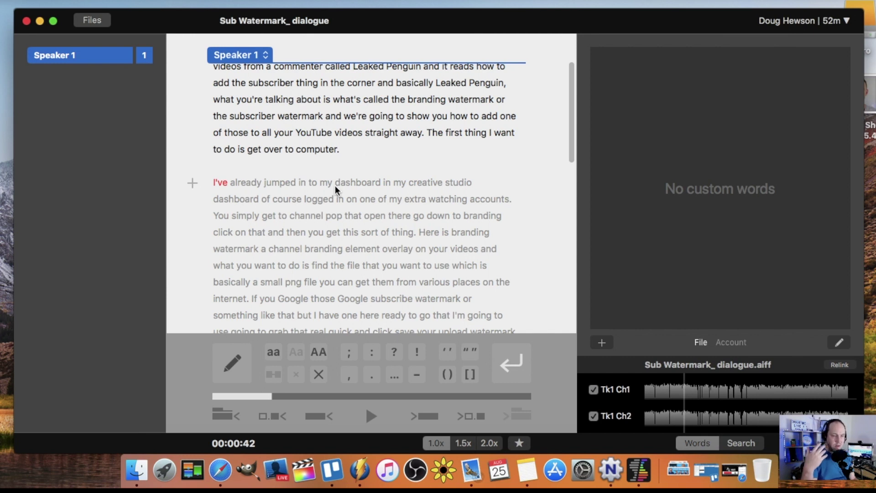
Step: Fix 'get' to 'go', 'sort of' to 'little', 'png' to 'PNG', adding full stops after 'file' and 'use'
click(371, 415)
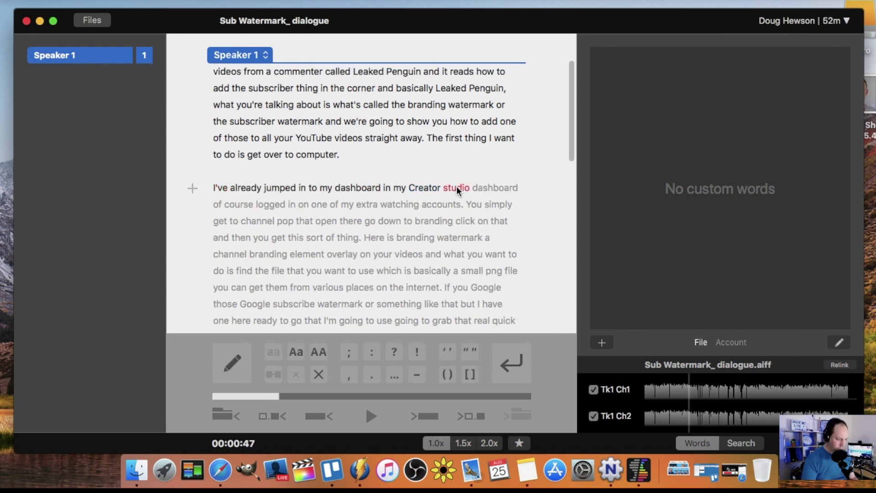
click(371, 375)
double_click(273, 222)
text(go)
click(347, 373)
text(little)
double_click(292, 287)
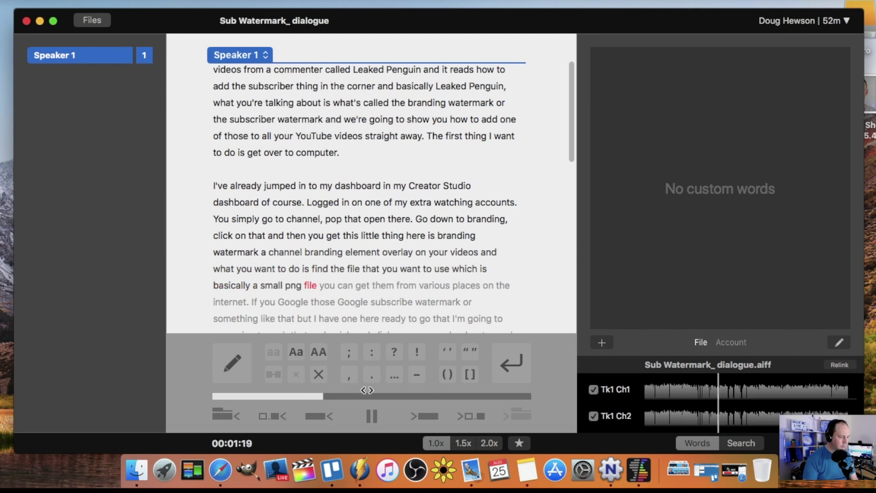
text(PNG)
click(371, 415)
click(375, 375)
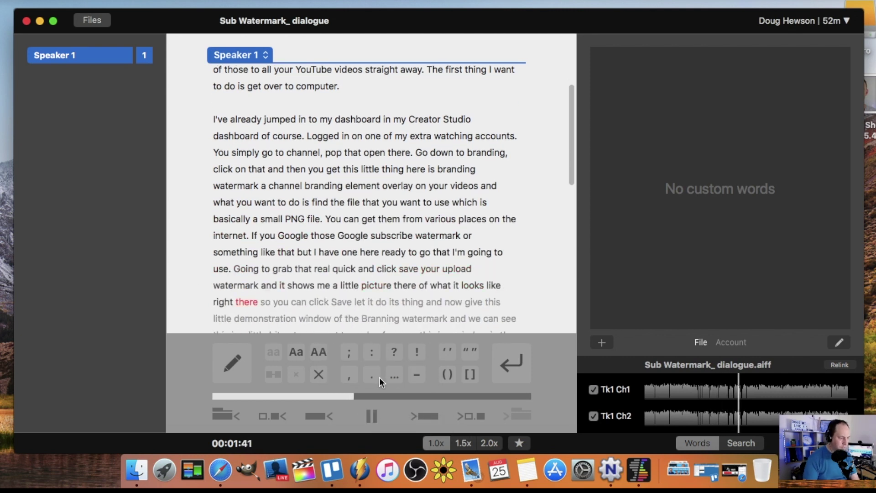
Step: Change 'better' to 'banner', insert 'it says', capitalise 'Subscribe Now', and add commas and a full stop
click(370, 416)
click(370, 416)
click(349, 375)
double_click(500, 269)
text(banner)
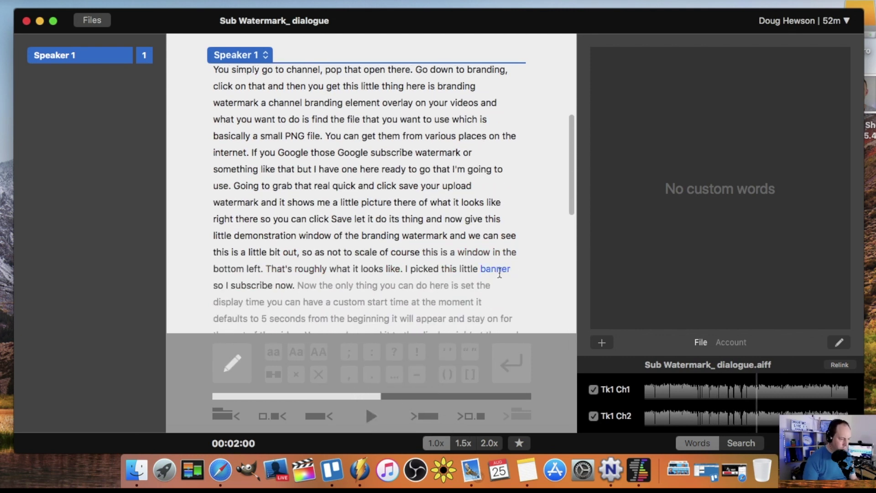
text(it says)
drag(213, 285, 301, 285)
click(295, 351)
click(372, 375)
click(349, 375)
Step: Retype misheard phrases as 'I'm gonna click', 'it says Saved Successfully at the' and 'a number of'
click(370, 416)
click(372, 375)
double_click(469, 204)
text(I'm gonna click update)
double_click(292, 220)
text(it says Saved)
double_click(378, 221)
text(Successfully at the top there. It's done)
click(502, 220)
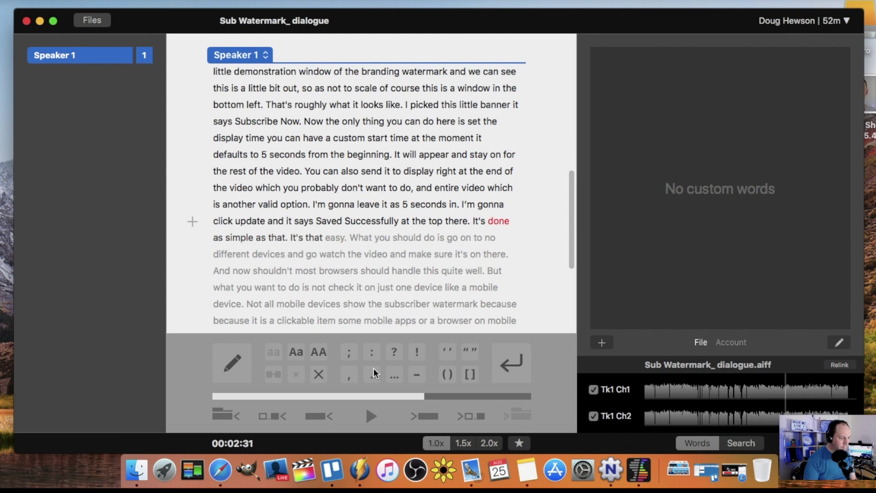
click(372, 375)
double_click(511, 237)
text(a number of)
Step: Correct 'shouldn't' to 'should', 'she Tauriel' to 'tutorials', 'give' to 'gear', and 'text' to 'tech for'
click(372, 416)
double_click(307, 271)
text(should)
click(349, 375)
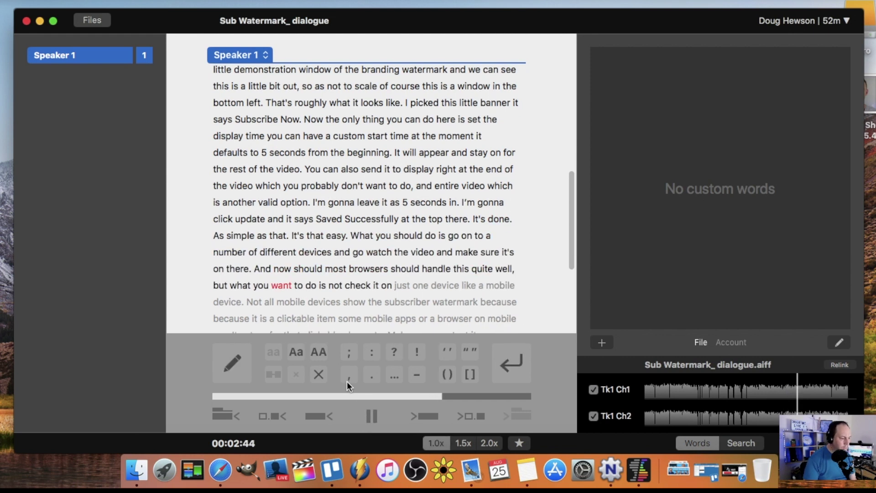
drag(386, 221, 425, 221)
text(tutorials)
click(372, 416)
double_click(377, 238)
text(gear)
double_click(222, 254)
text(tech for)
Step: Fix the commenter's question and share-link sentence, and retype the sign-off with the presenter's name
click(435, 270)
text(,)
click(371, 416)
text(Leaked)
mouse_move(290, 285)
mouse_down()
mouse_move(484, 285)
mouse_move(329, 290)
mouse_up()
text(Leakied Penguin asked,then make sure to shareSend then a link,)
text(. This is Doug from )
drag(249, 307, 365, 307)
text(Doug Hewson)
Step: Let playback run through to the 3m 48s end of the transcript
click(372, 415)
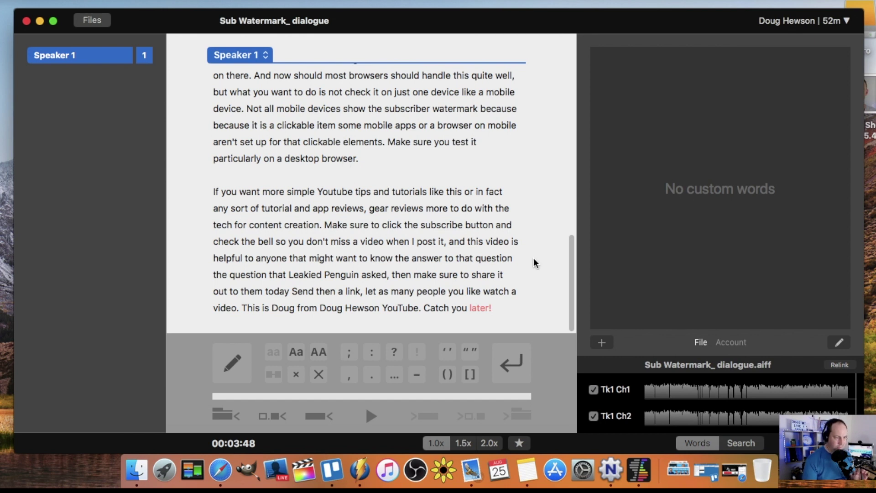
Step: Export the transcript as a SubRip (.srt) file into the Watermark folder
drag(573, 274, 555, 73)
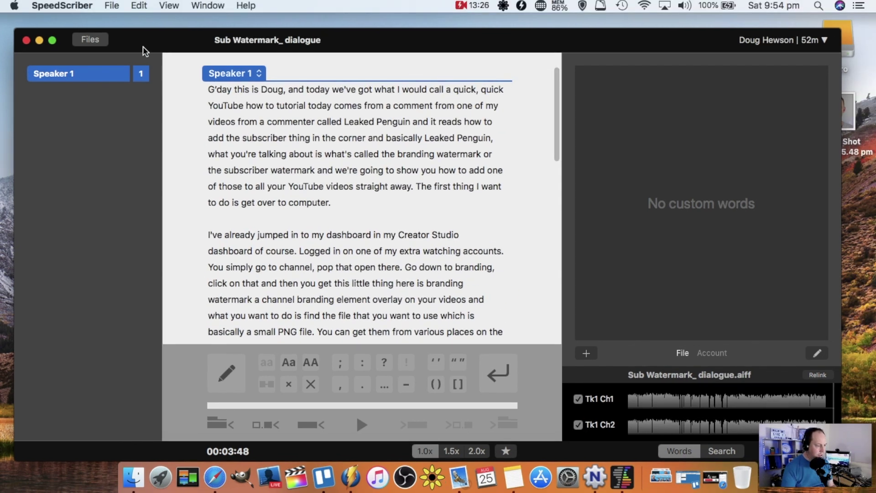
click(123, 9)
mouse_move(150, 40)
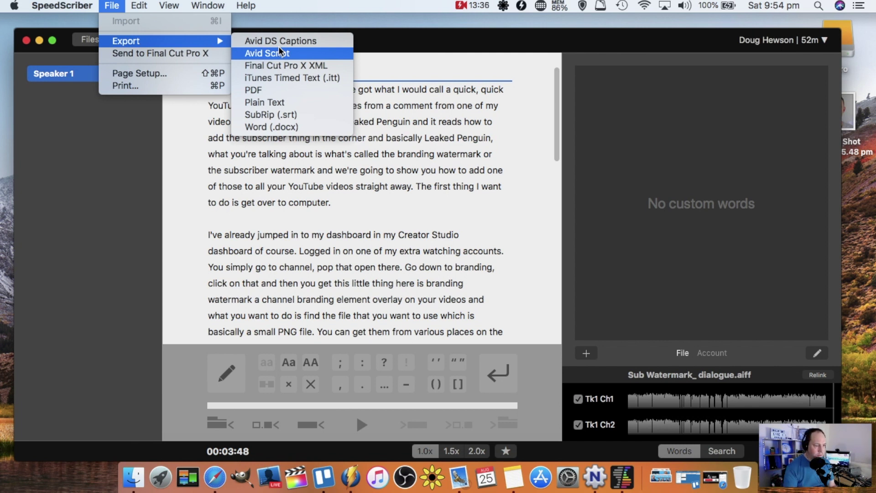
click(260, 115)
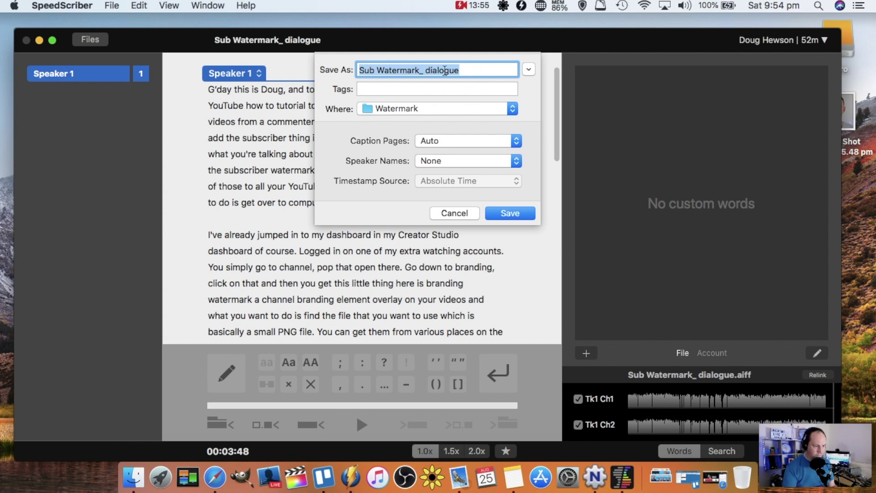
click(512, 214)
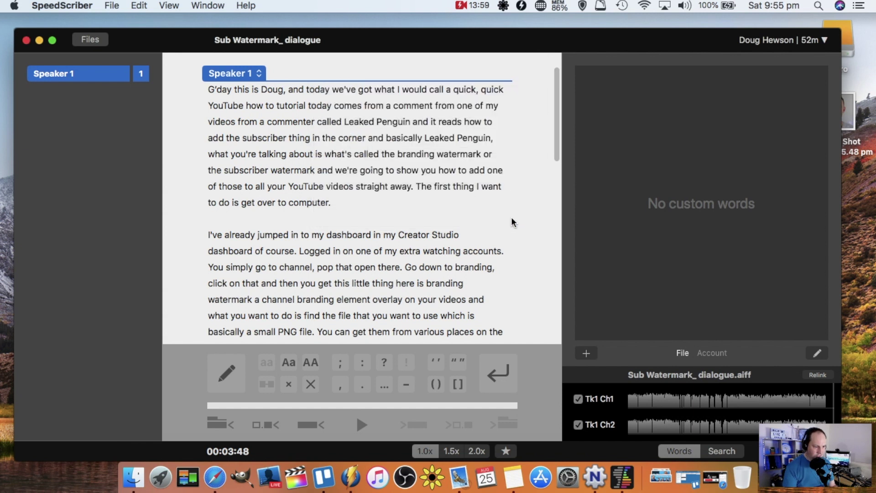
Step: Export the transcript as Plain Text to the Watermark folder, then quit SpeedScriber
click(115, 7)
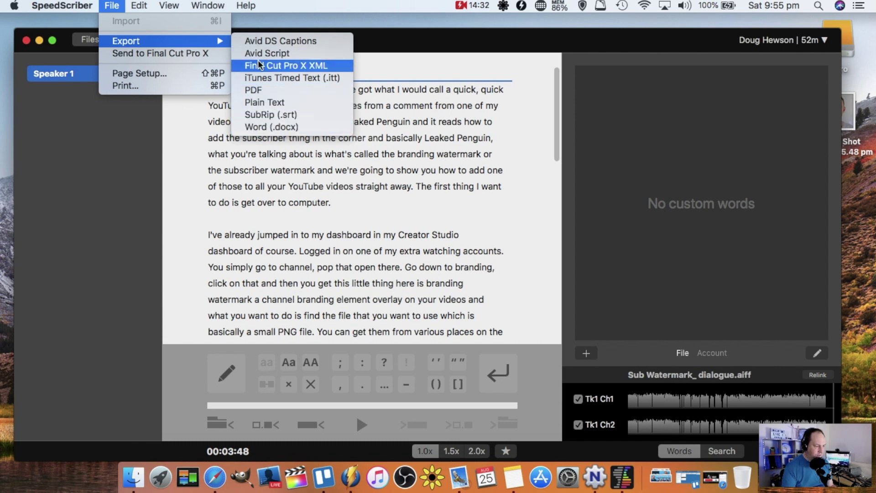
click(266, 102)
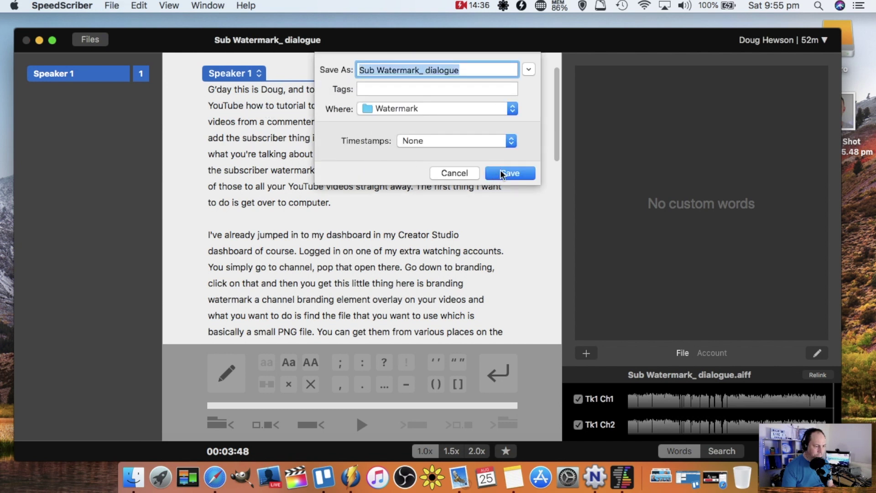
click(505, 172)
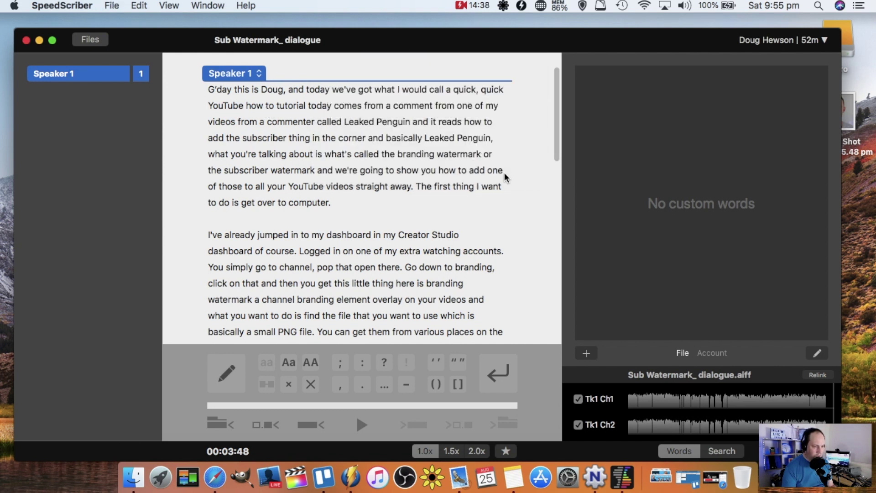
click(63, 5)
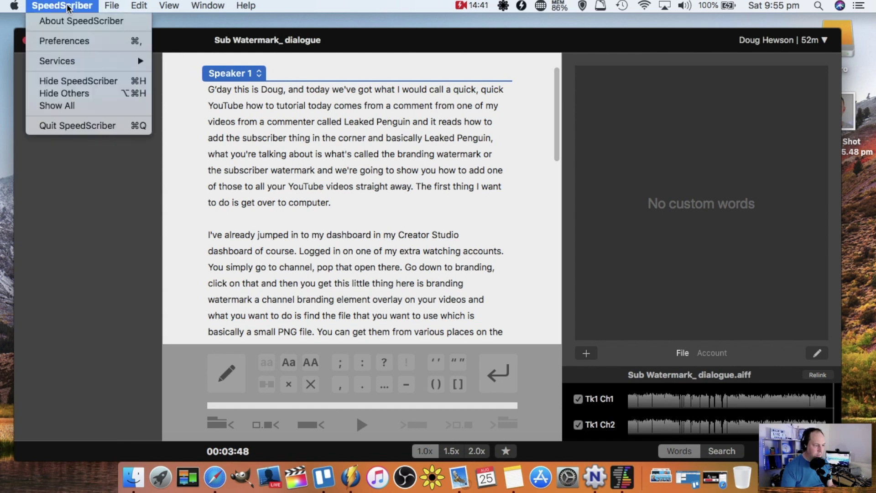
click(84, 126)
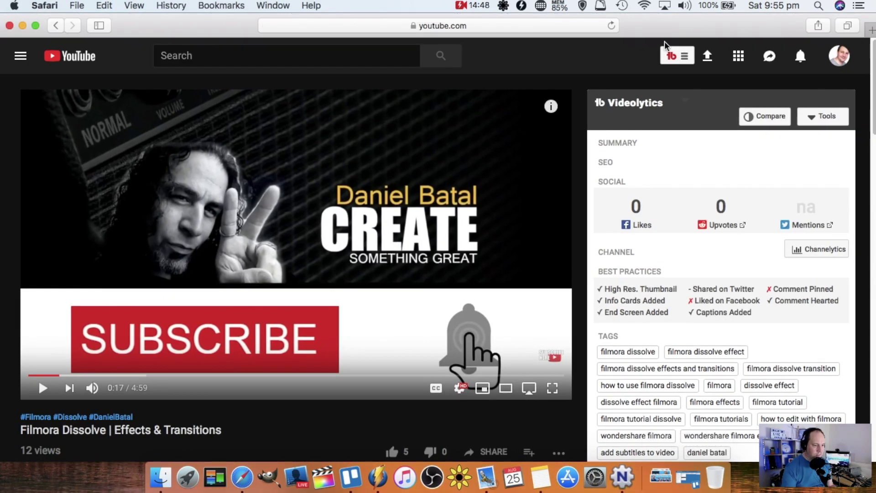
Step: In a new Safari tab, open YouTube Creator Studio and show the newest video's editing options
key(super+t)
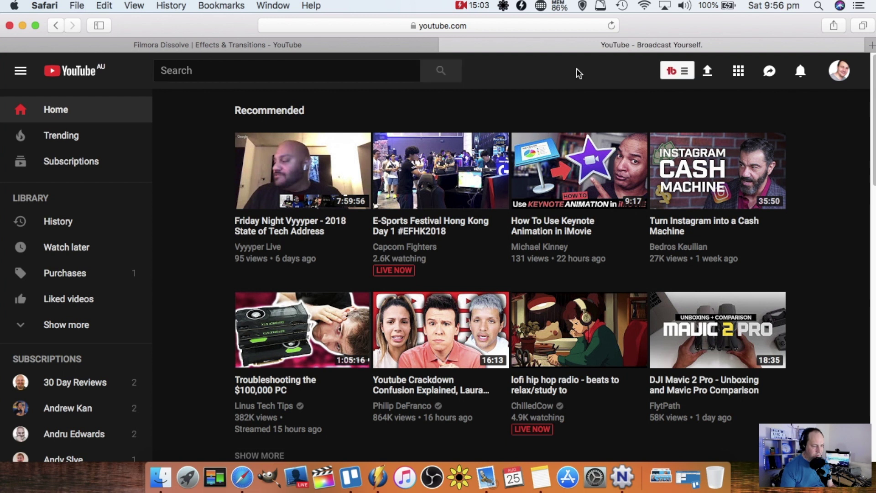
click(839, 72)
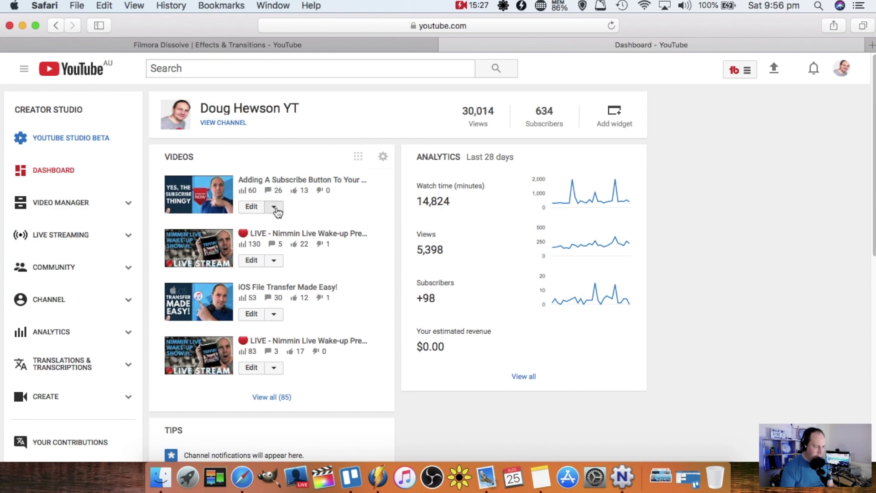
click(275, 210)
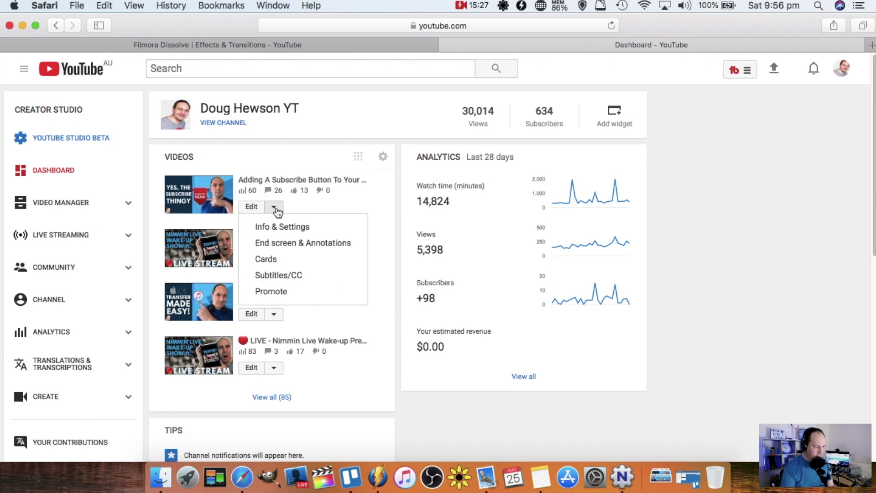
Step: Start a new English subtitle track from the Subtitles/CC page and choose Upload a file
click(293, 279)
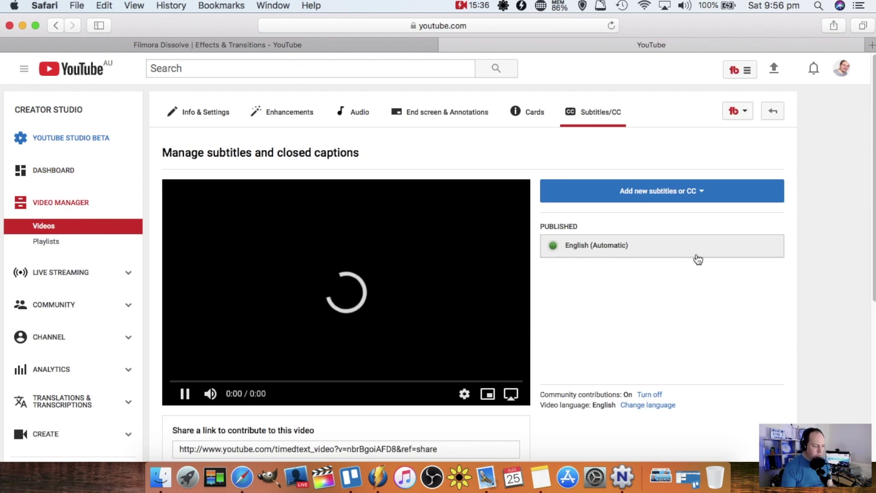
click(691, 191)
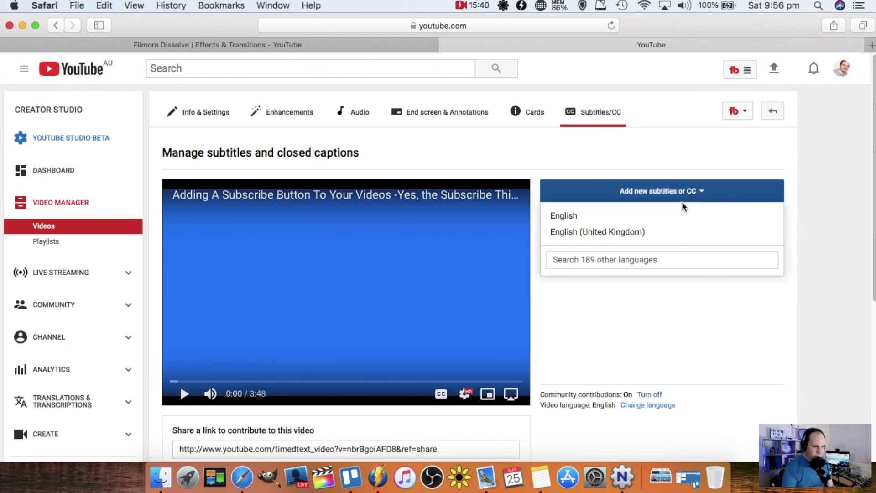
click(574, 218)
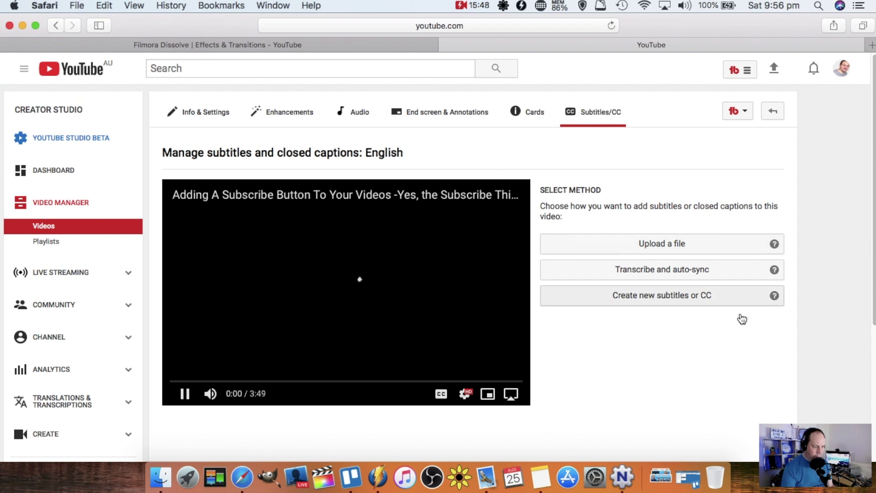
click(667, 245)
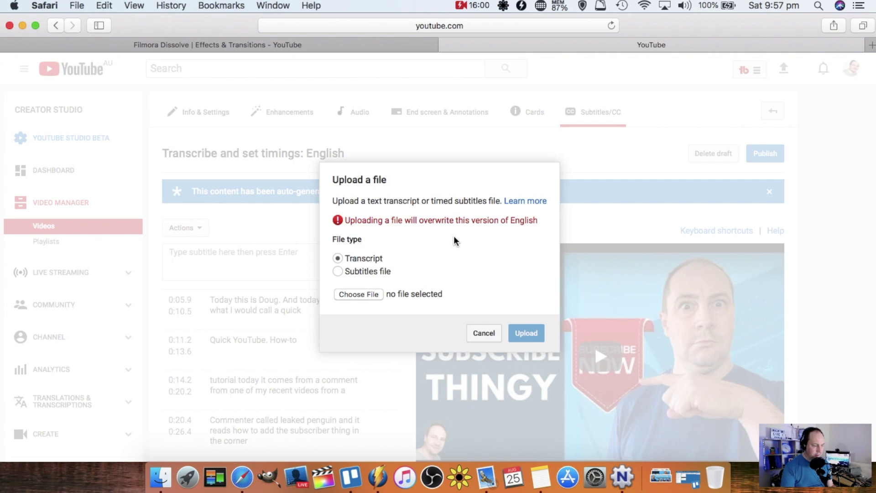
Step: Upload Sub Watermark_ dialogue.srt from Movies > Watermark as a timed subtitles file
click(339, 271)
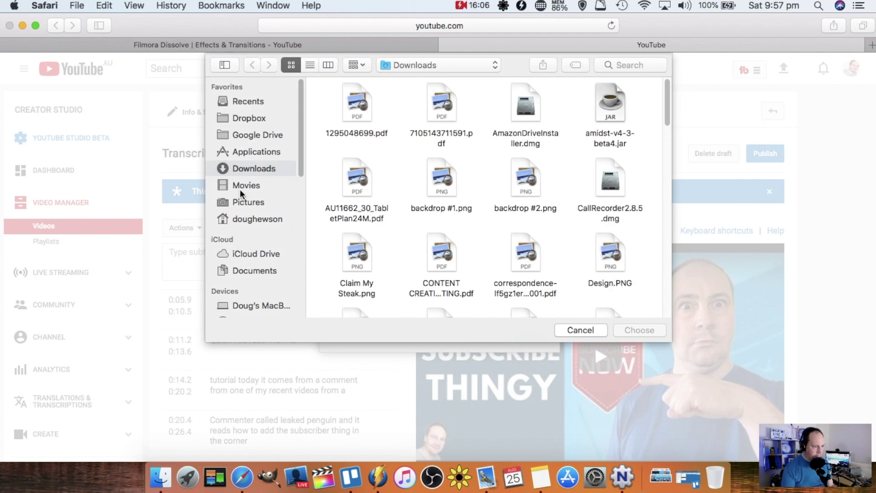
click(244, 185)
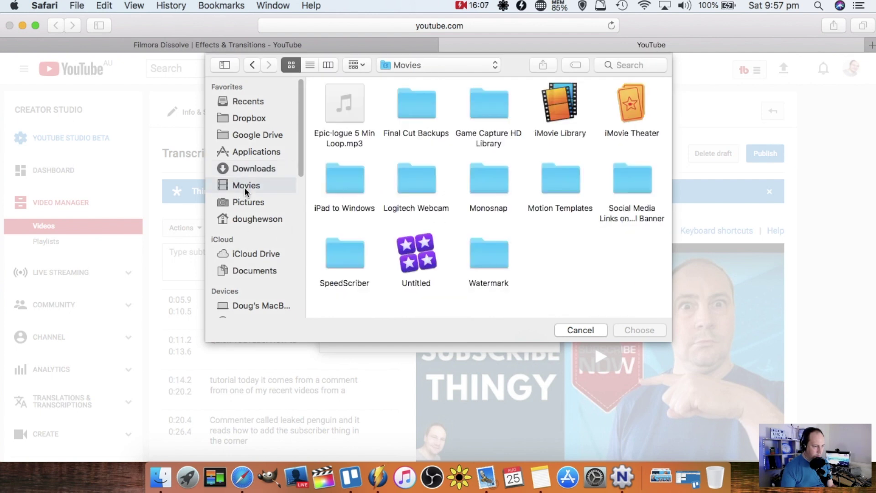
double_click(488, 267)
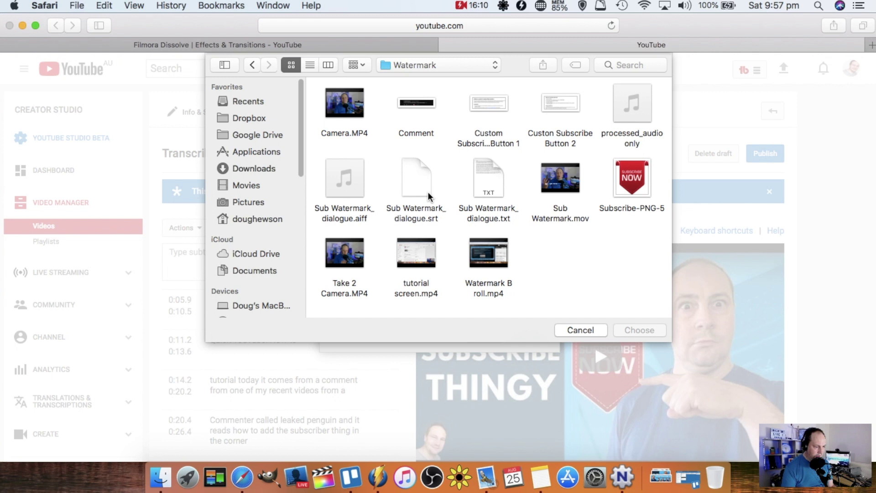
click(413, 190)
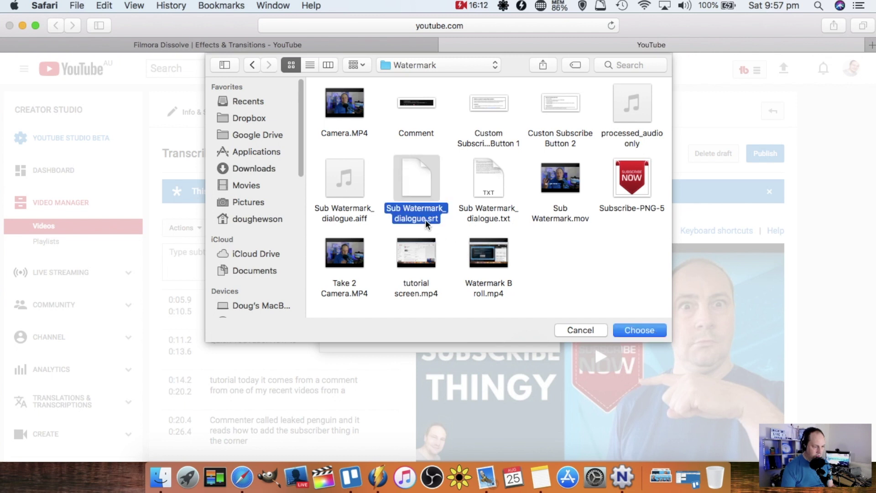
click(645, 334)
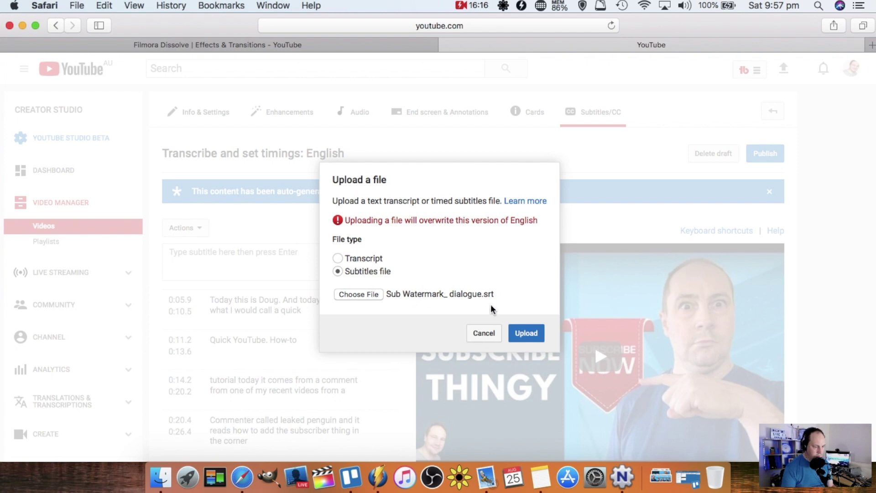
click(525, 332)
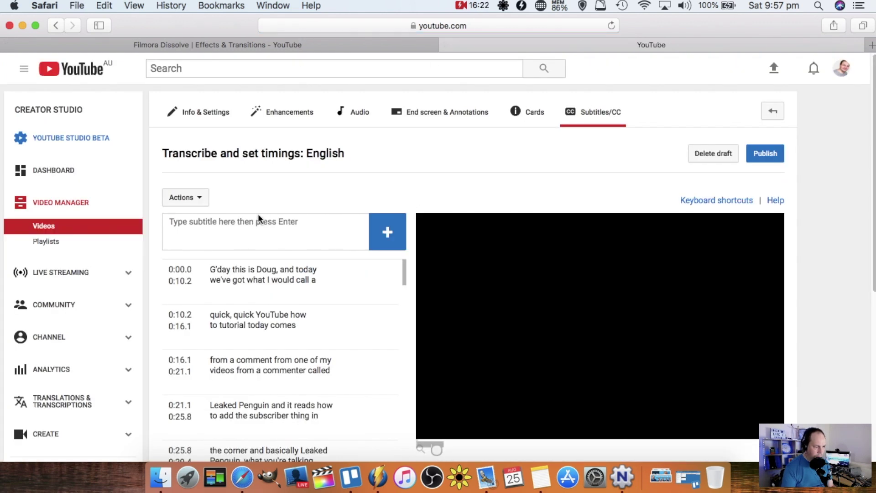
Step: Check the first subtitle line and the timed list, then publish the English subtitles
click(274, 270)
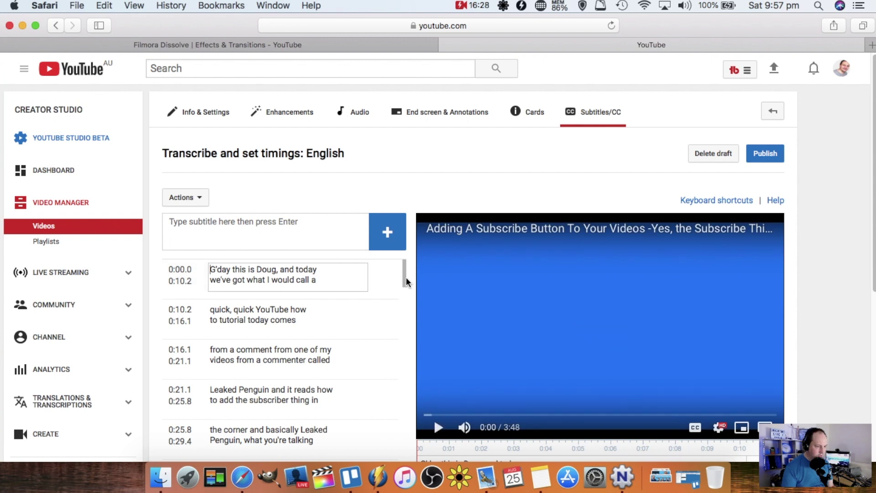
drag(405, 273, 397, 251)
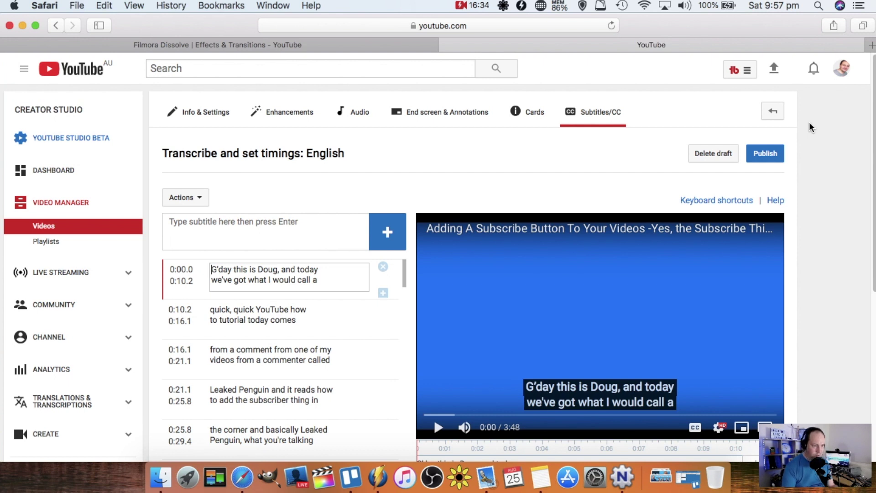
click(762, 156)
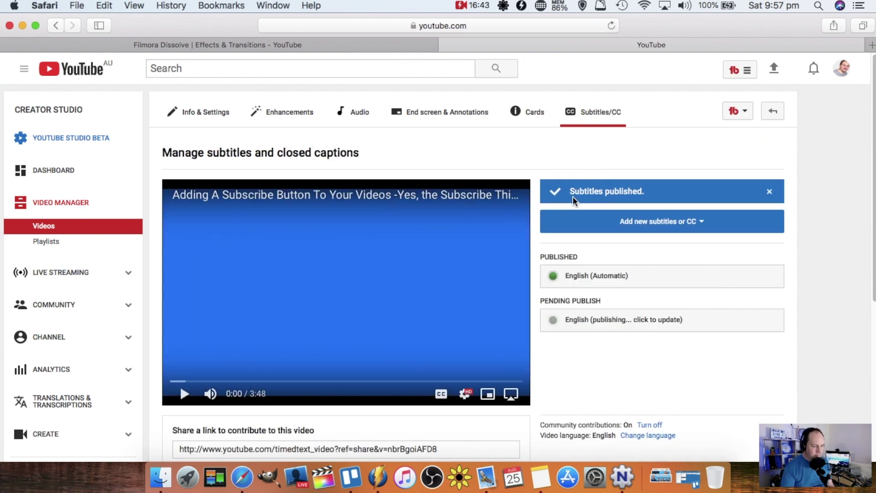
Step: Return to the Video Manager to see the CC badge on 'Adding A Subscribe Button To Your Videos'
click(770, 110)
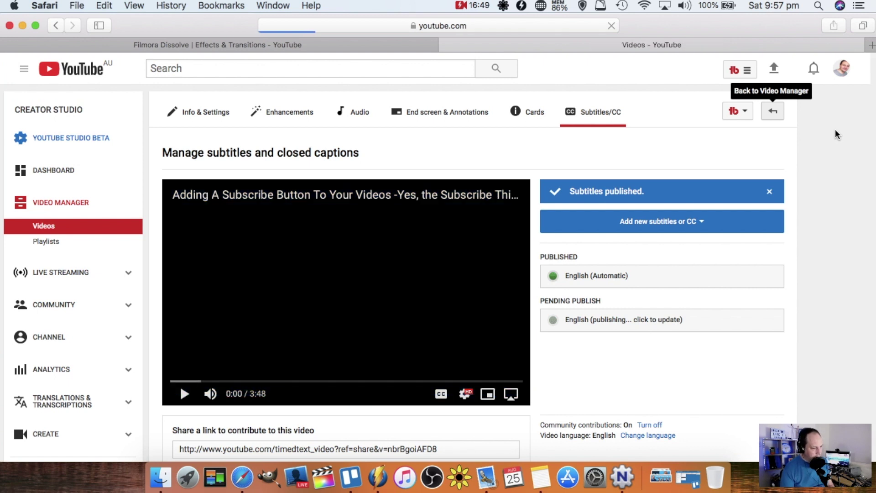